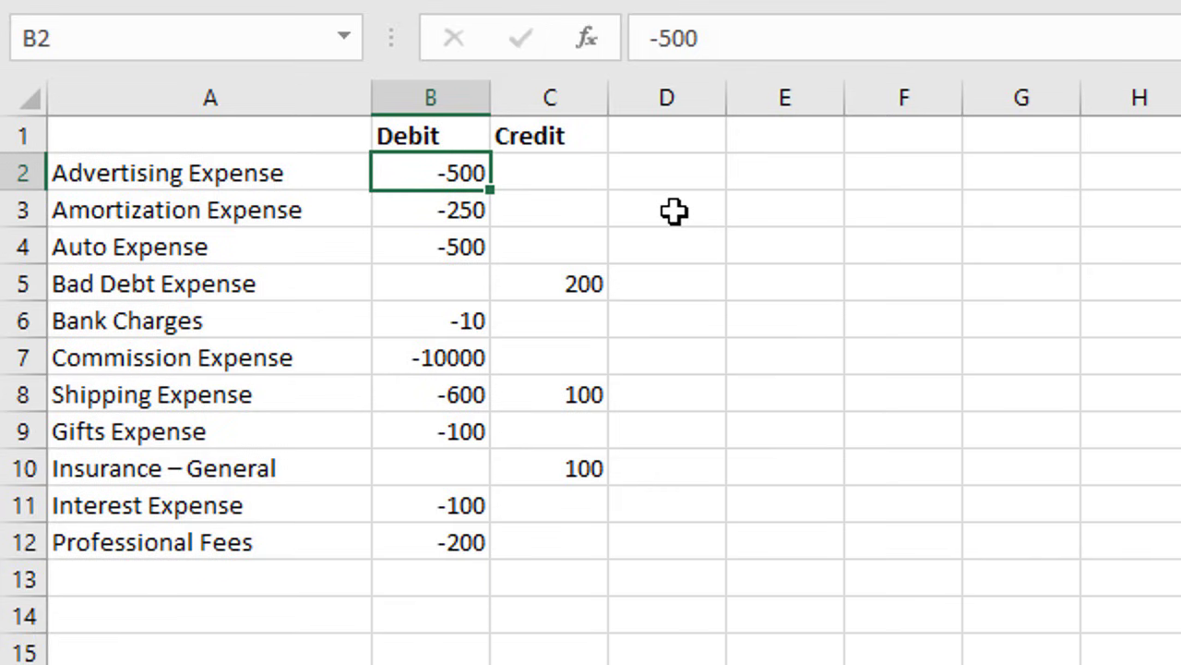
# Enter the formula =B2*-1 in cell D2 to reverse the sign of the Advertising Expense debit.
pyautogui.click(672, 175)
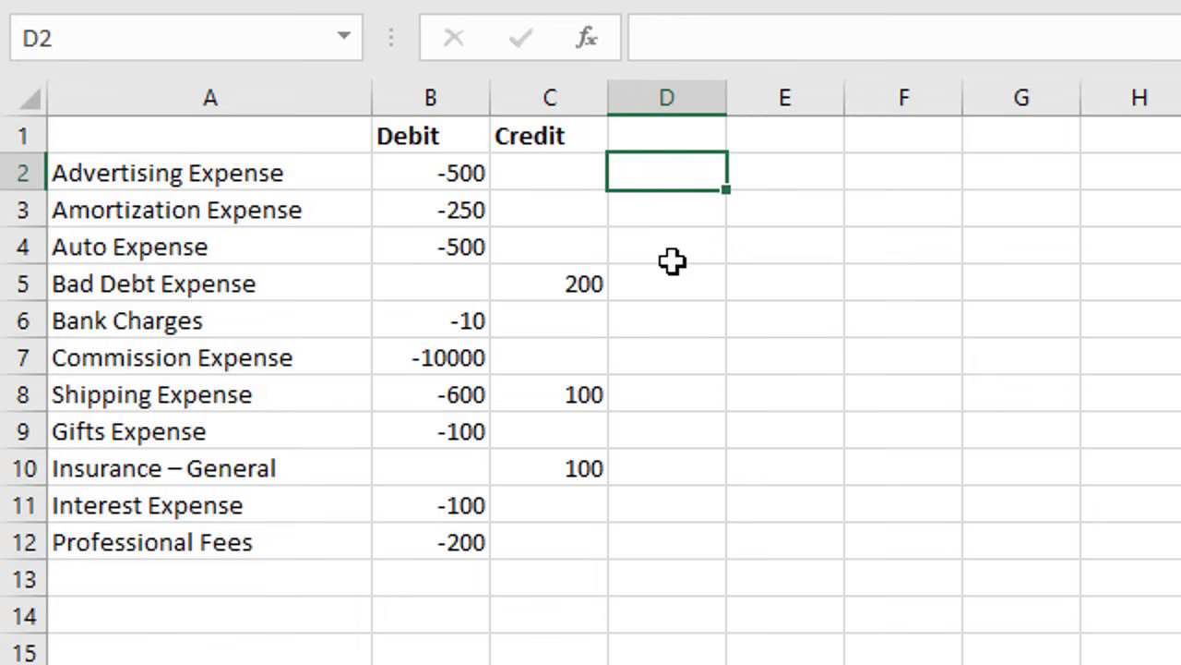
pyautogui.write('=')
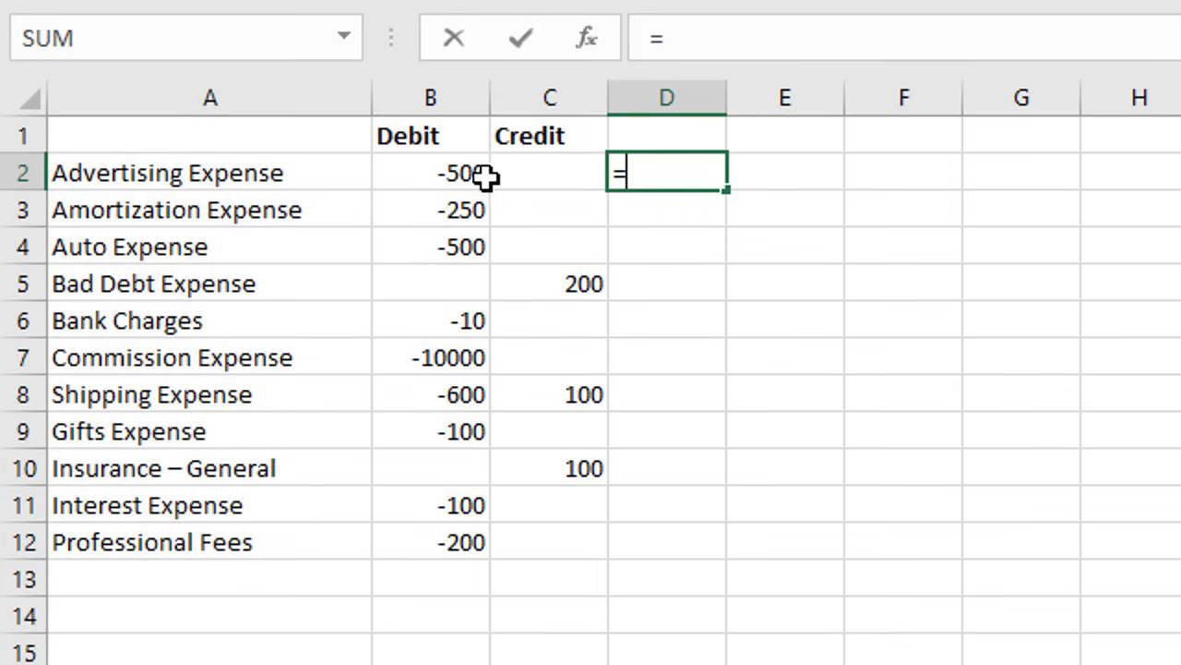
pyautogui.click(448, 171)
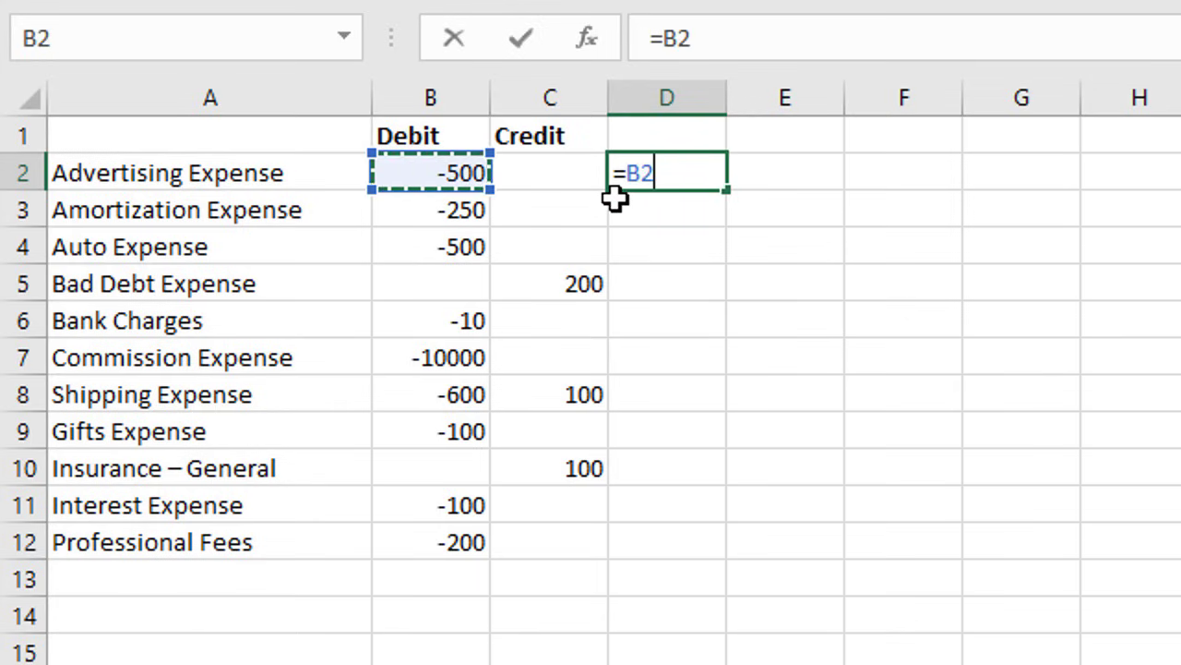
pyautogui.write('*-')
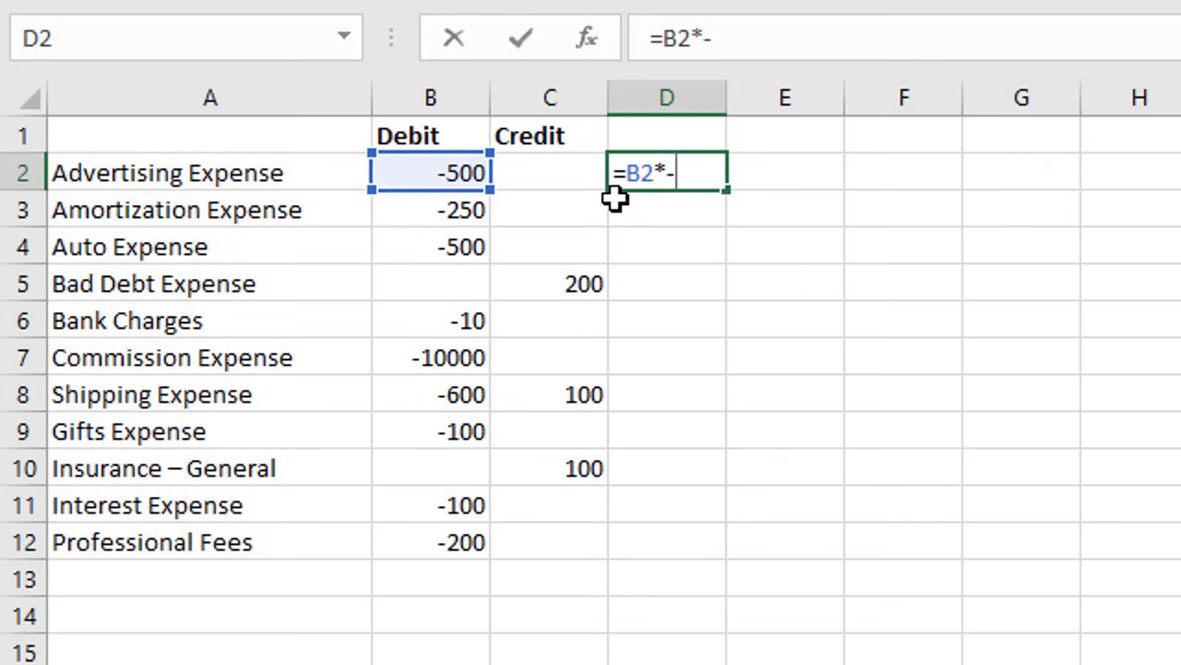
pyautogui.write('1')
pyautogui.press('Return')
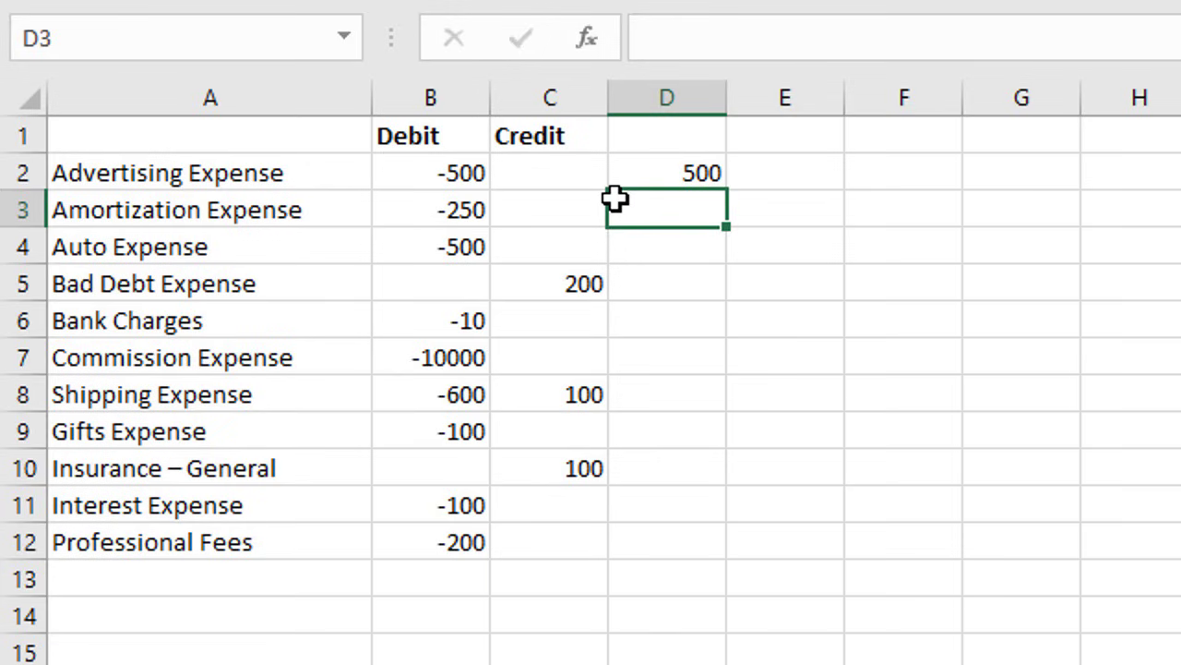
# Try the formula =C5*-1 in cell D5 for the Bad Debt Expense credit and clear the cell again.
pyautogui.click(546, 282)
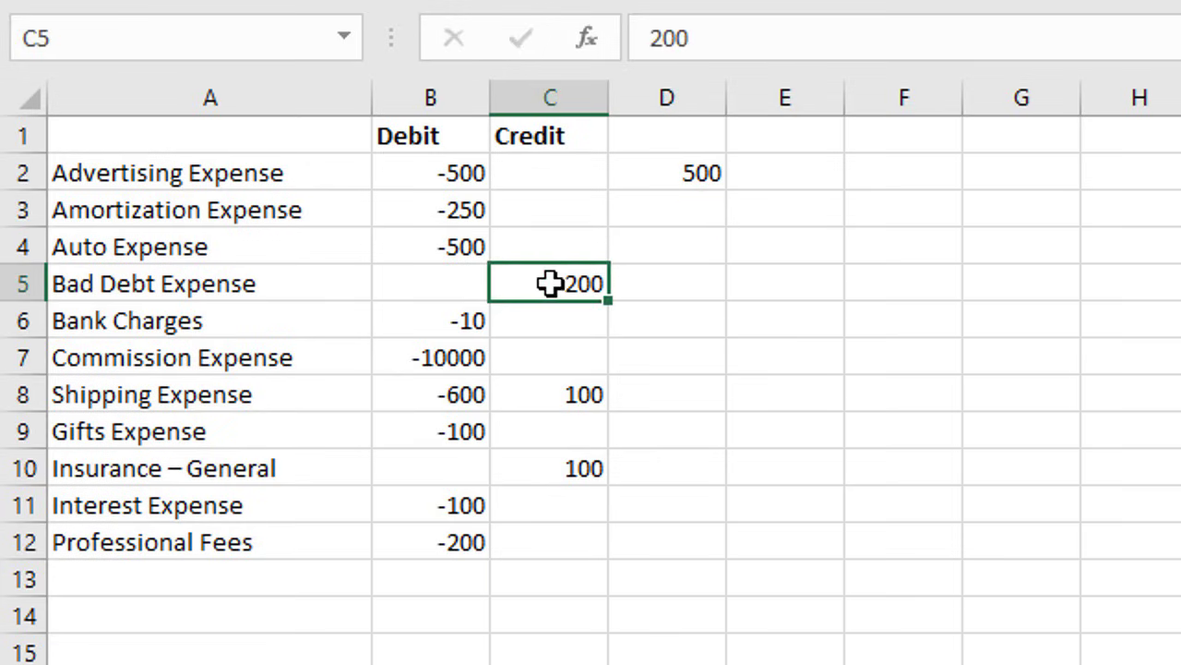
pyautogui.click(656, 291)
pyautogui.write('=')
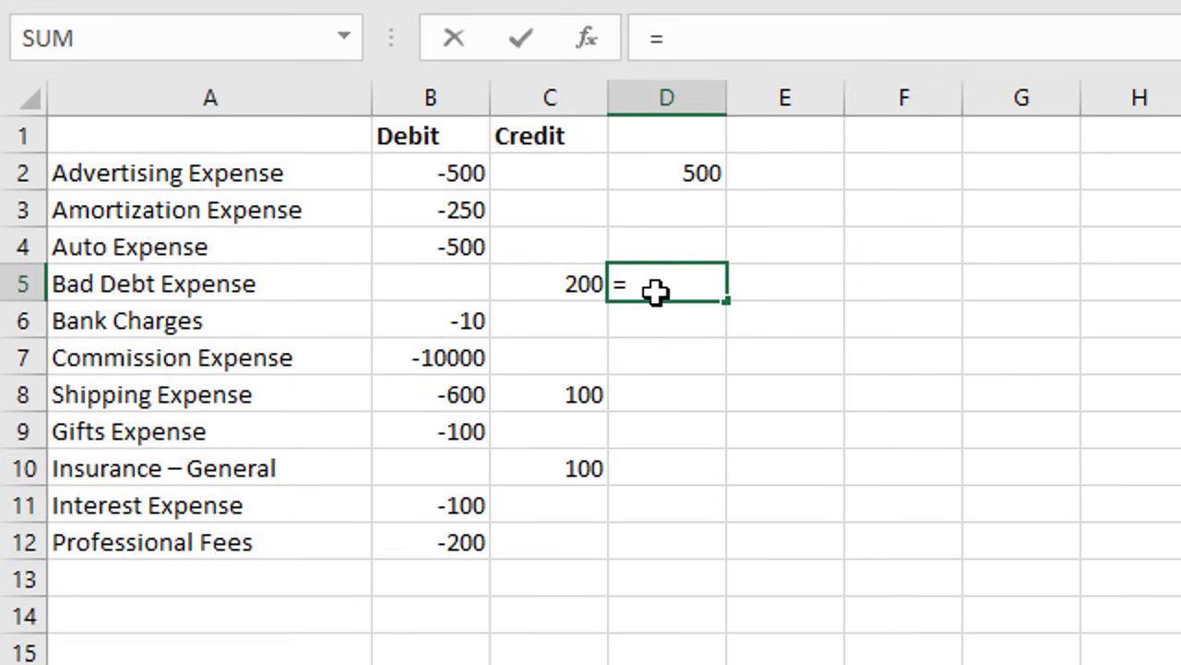
pyautogui.press('Left')
pyautogui.write('*-1')
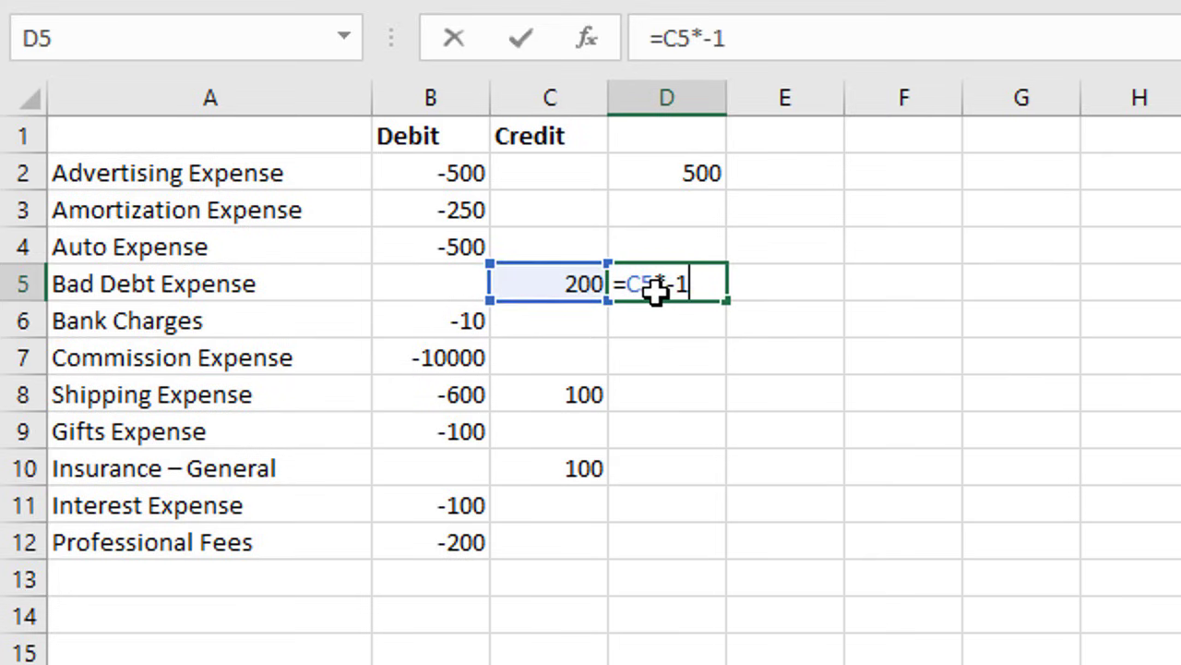
pyautogui.press('Return')
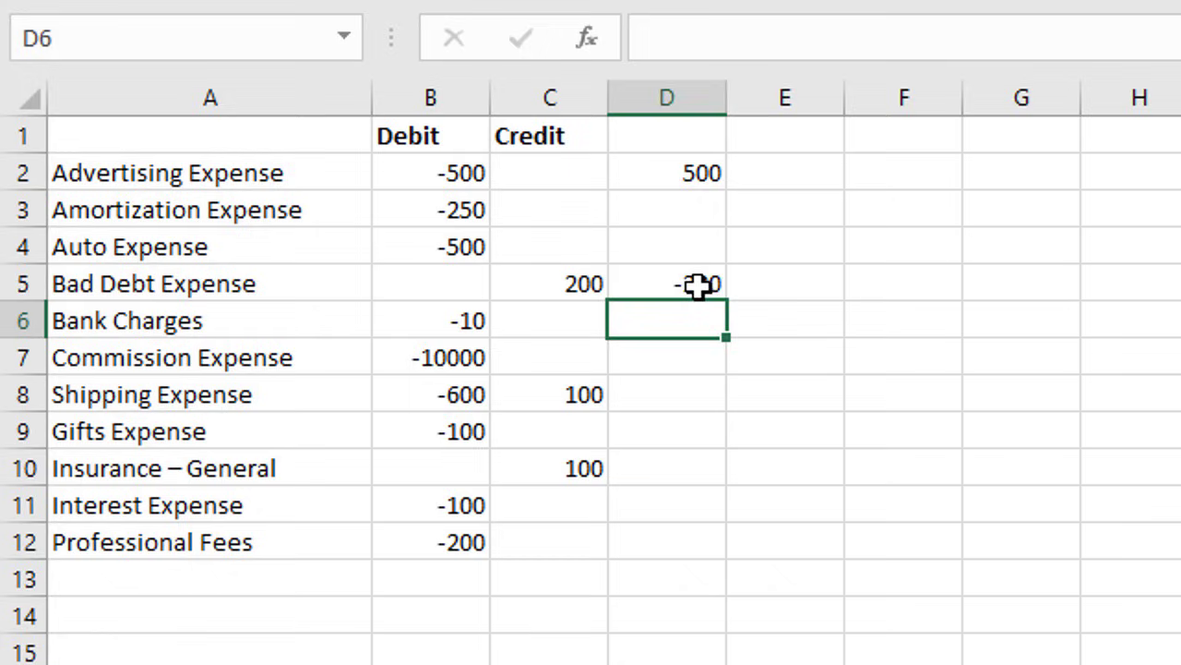
pyautogui.click(691, 287)
pyautogui.press('Delete')
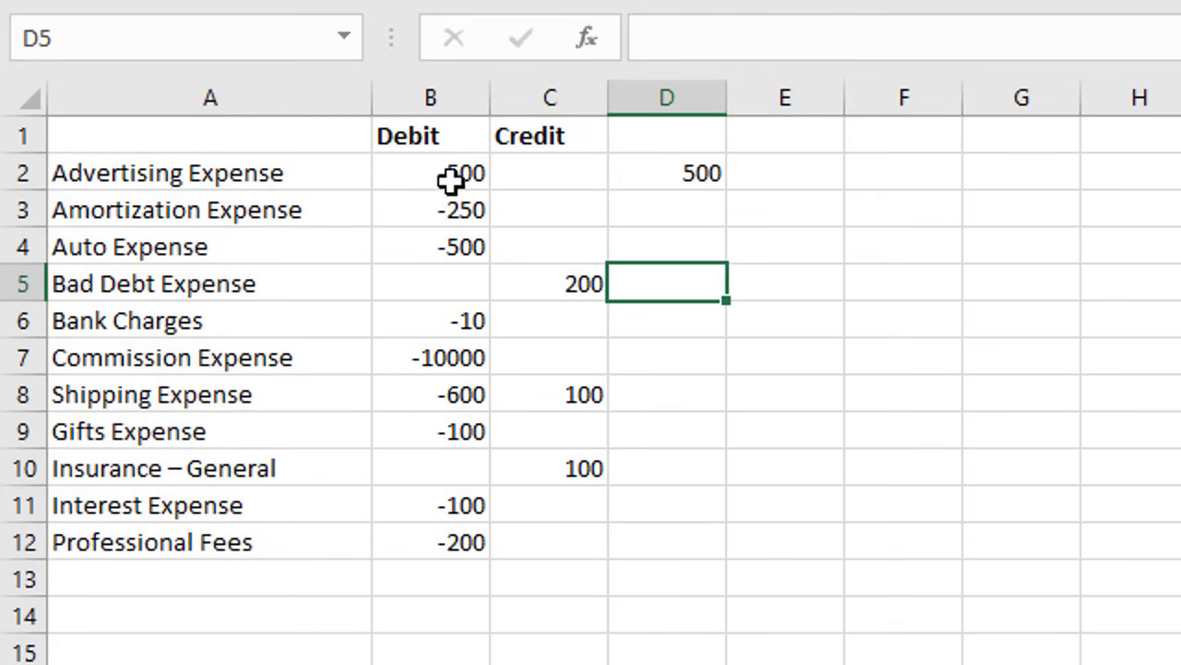
# Enter -1 in cell E2 and copy that cell.
pyautogui.moveTo(433, 176); pyautogui.dragTo(572, 533)
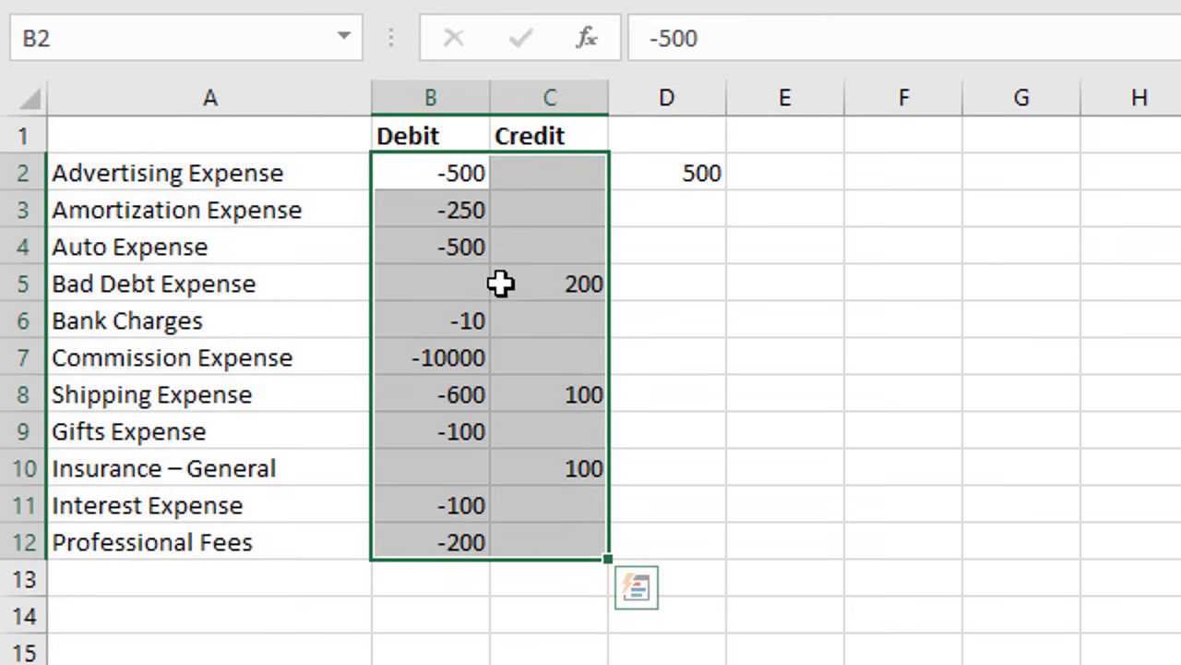
pyautogui.click(792, 185)
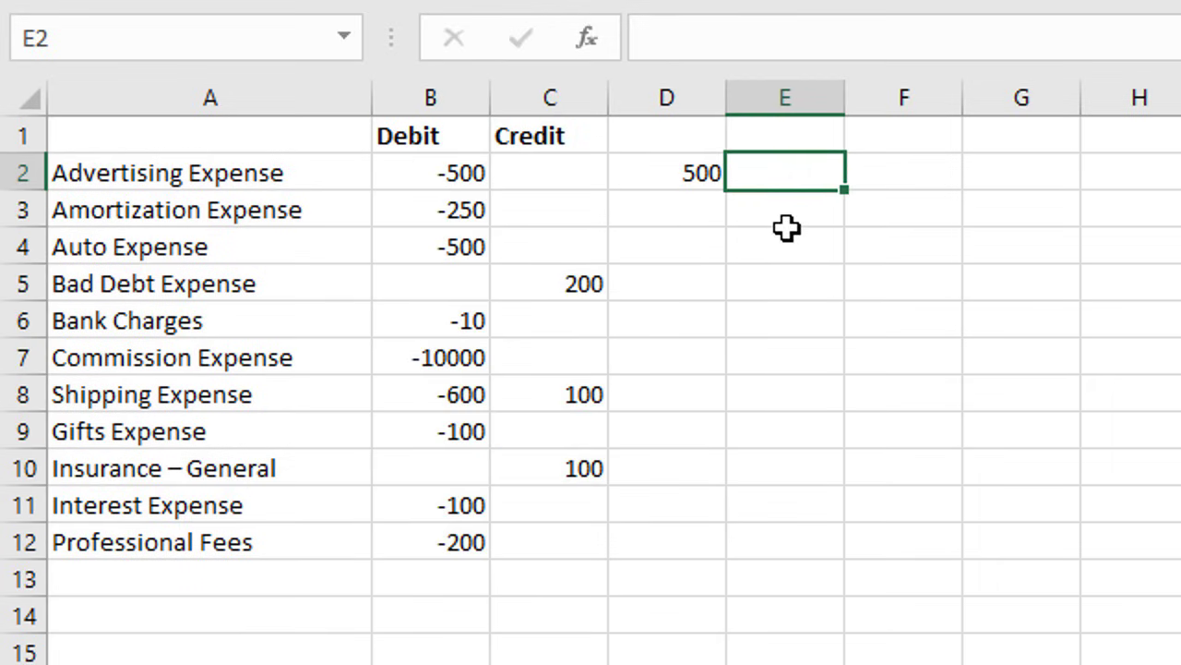
pyautogui.write('-1')
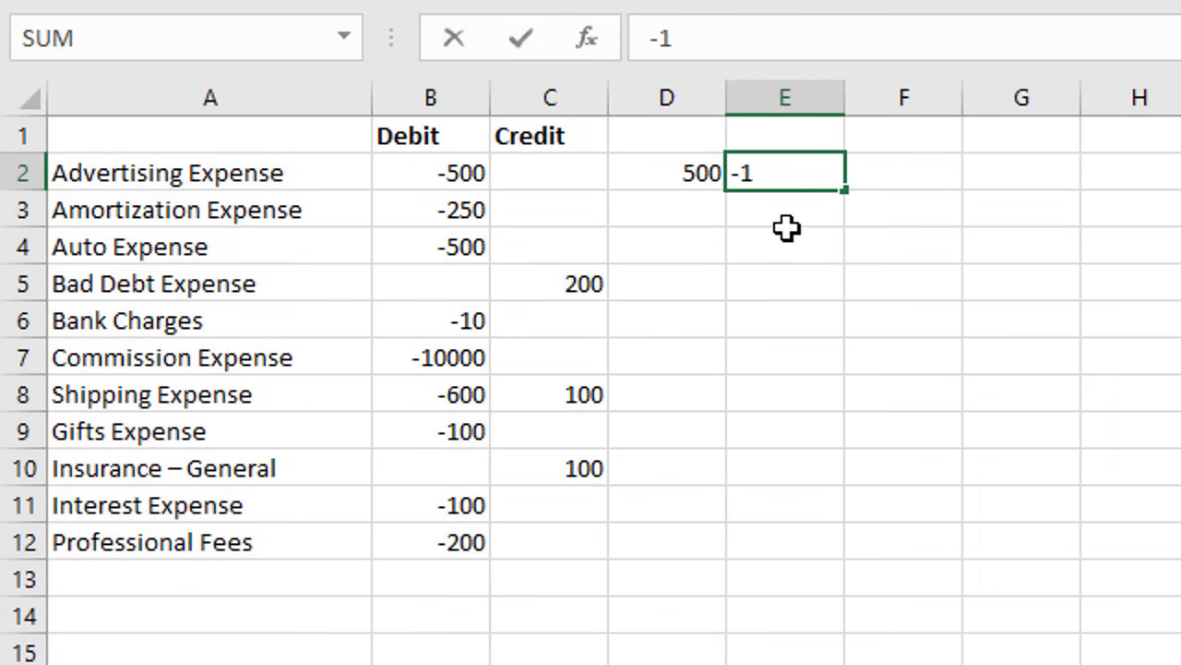
pyautogui.press('Return')
pyautogui.click(784, 173)
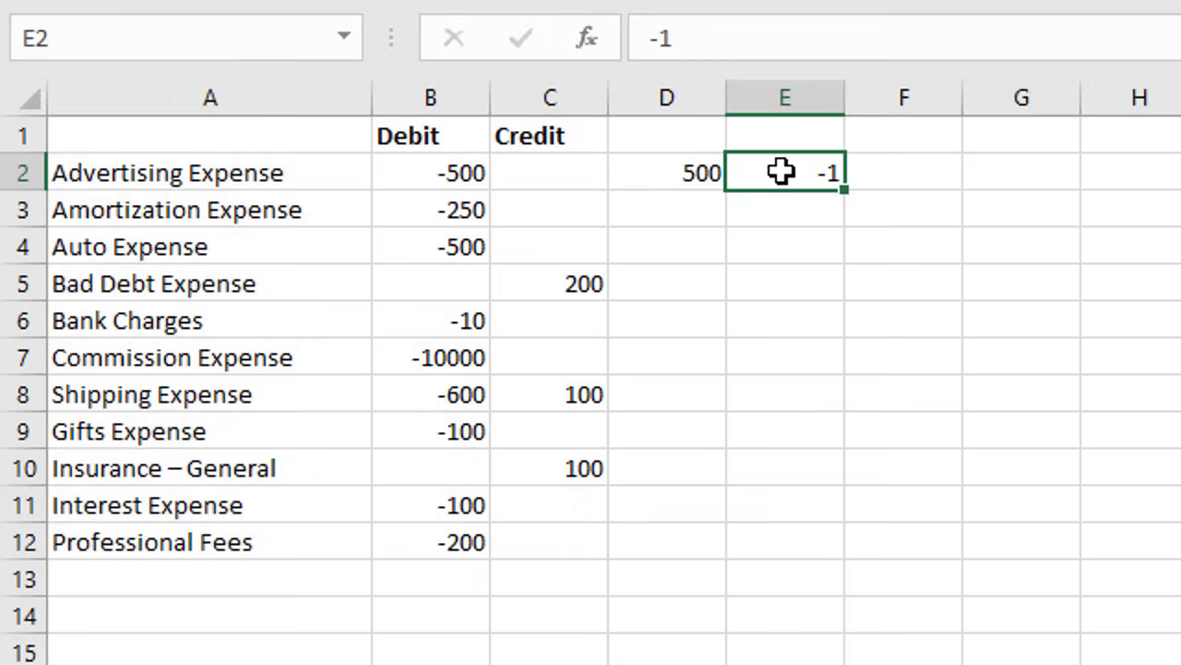
pyautogui.rightClick(782, 172)
pyautogui.click(826, 241)
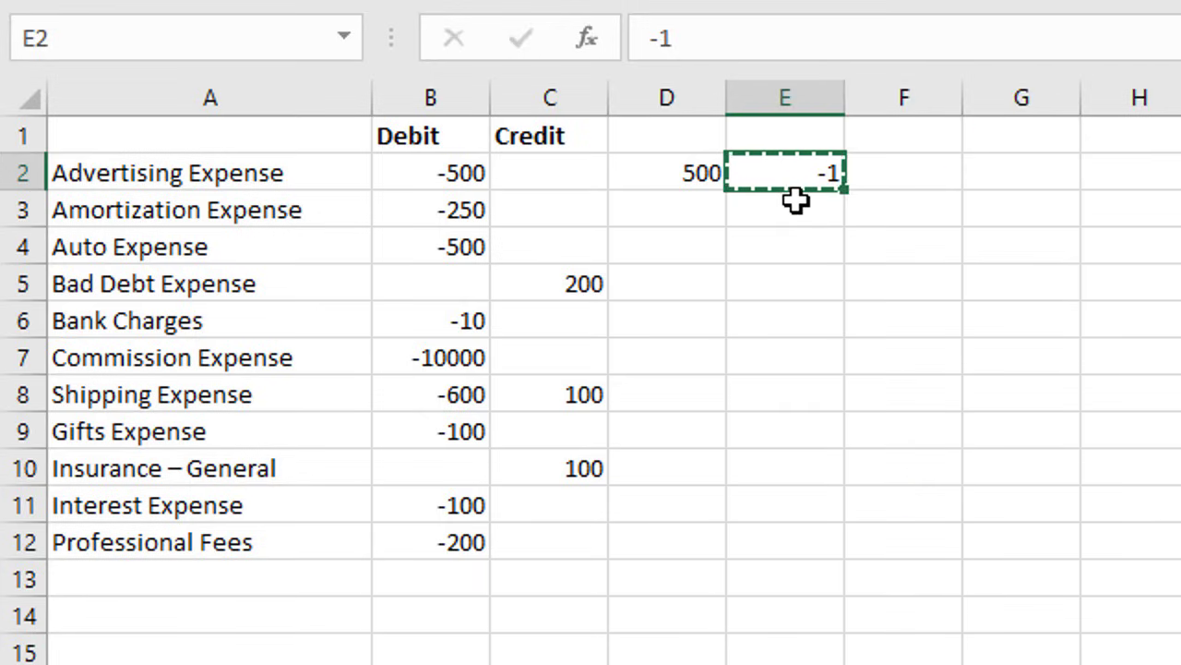
# Multiply cell B2 by the copied -1 using Paste Special with the Multiply operation.
pyautogui.click(428, 173)
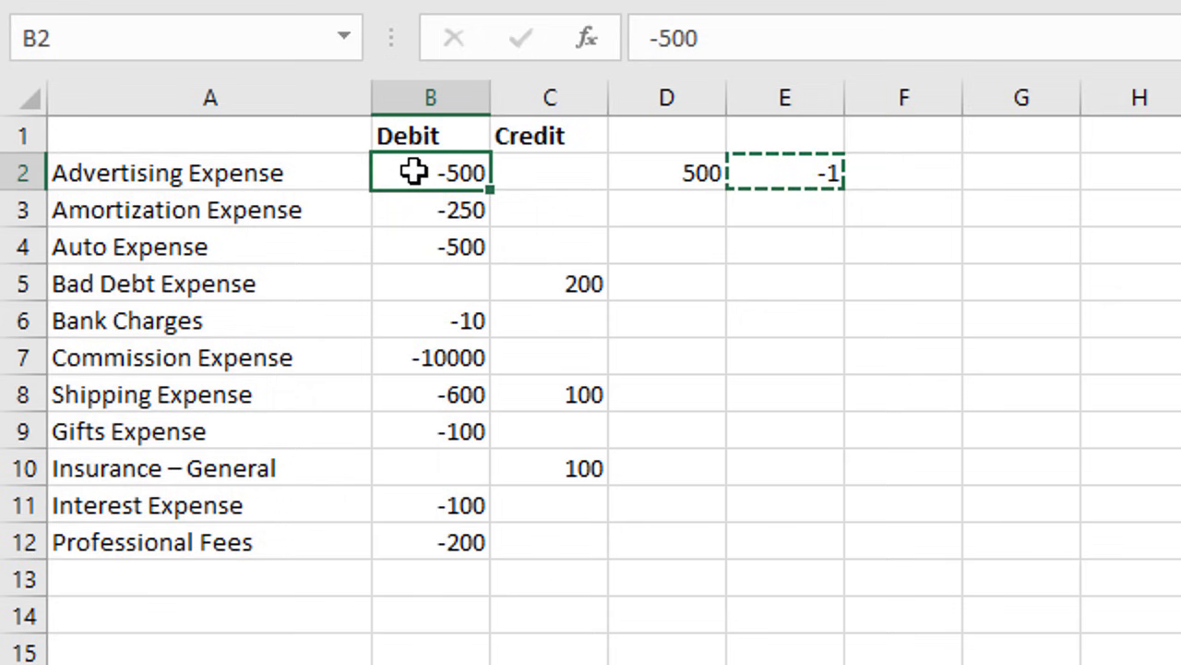
pyautogui.rightClick(413, 173)
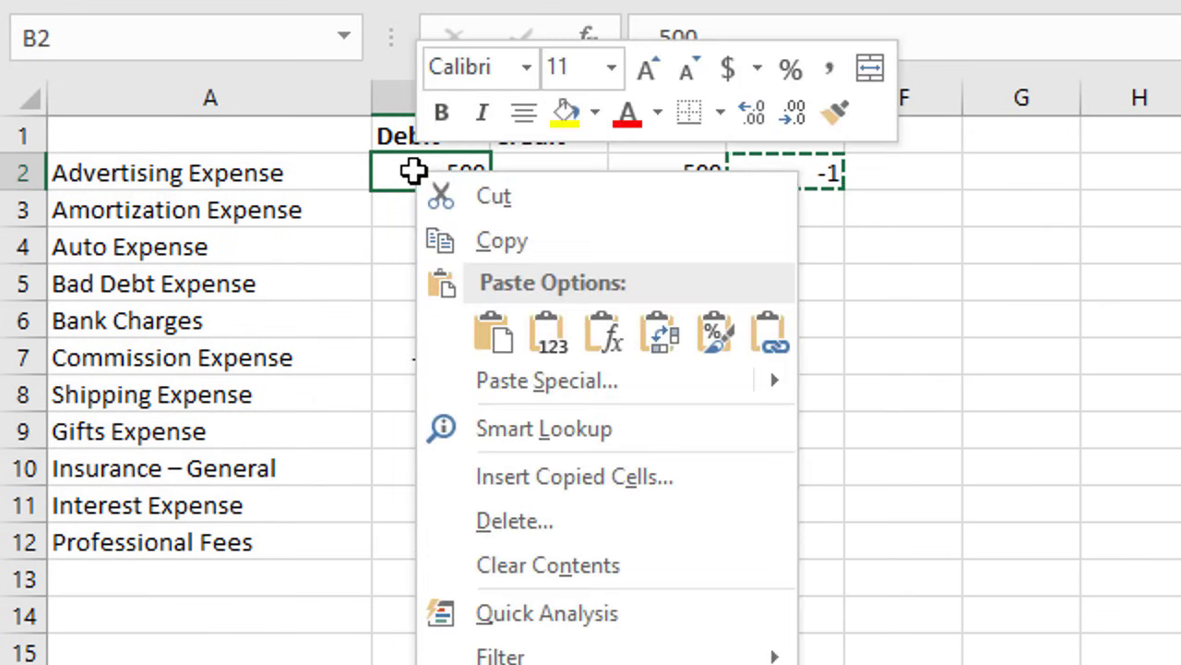
pyautogui.click(525, 379)
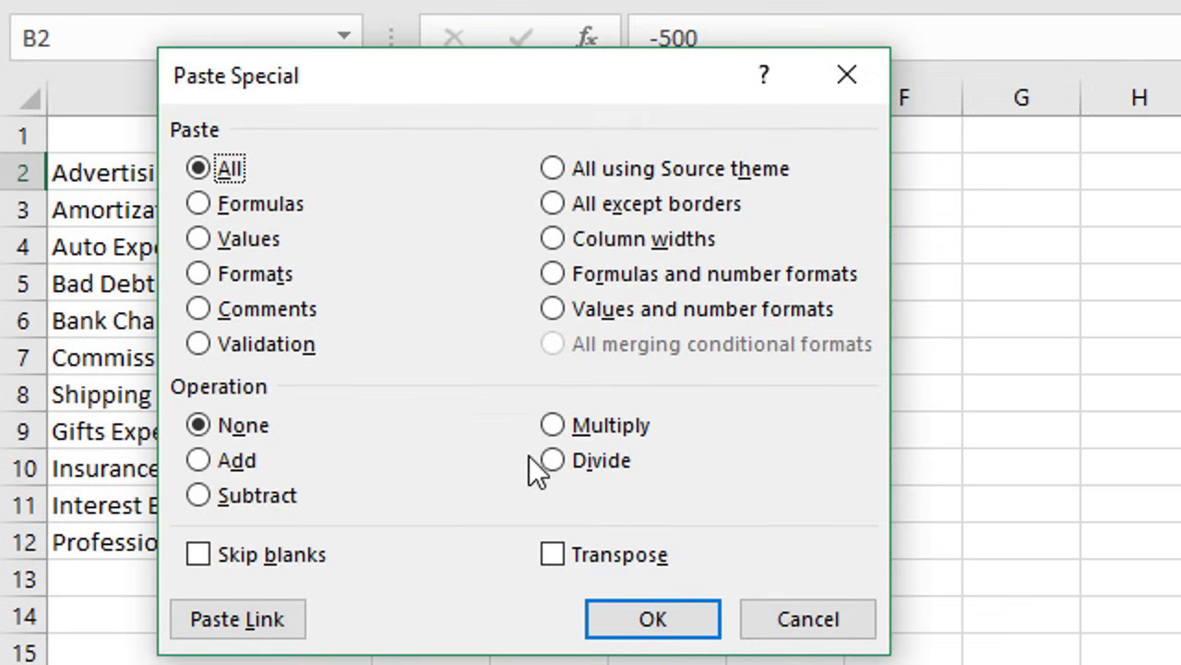
pyautogui.click(568, 427)
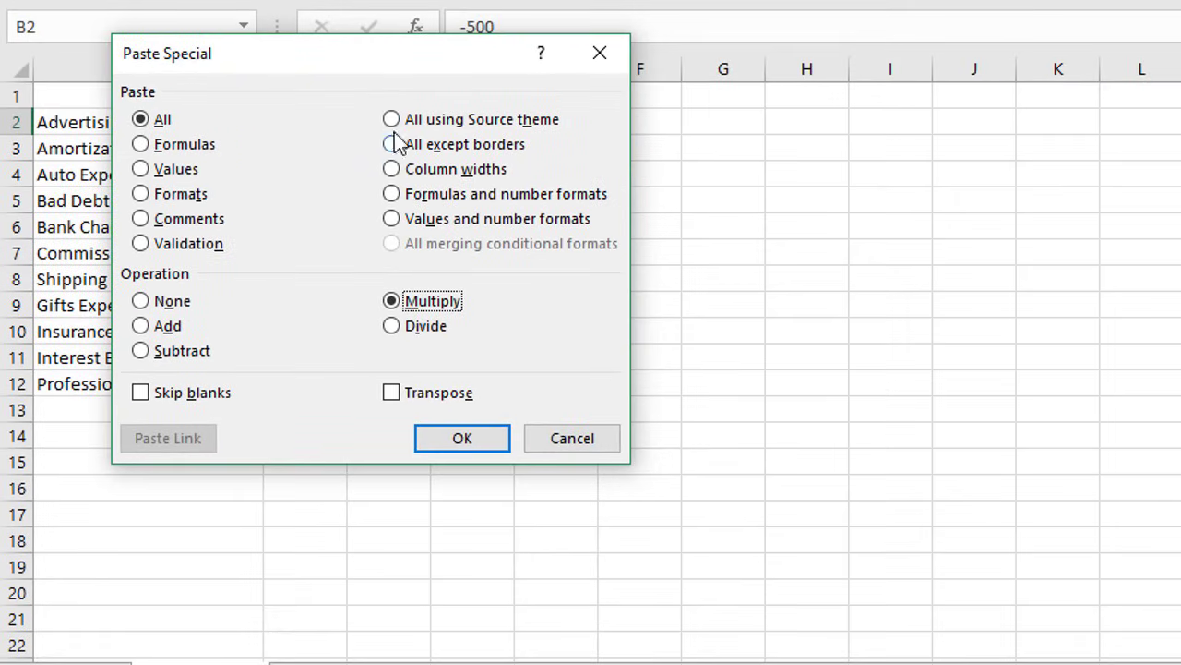
pyautogui.moveTo(363, 53); pyautogui.dragTo(895, 86)
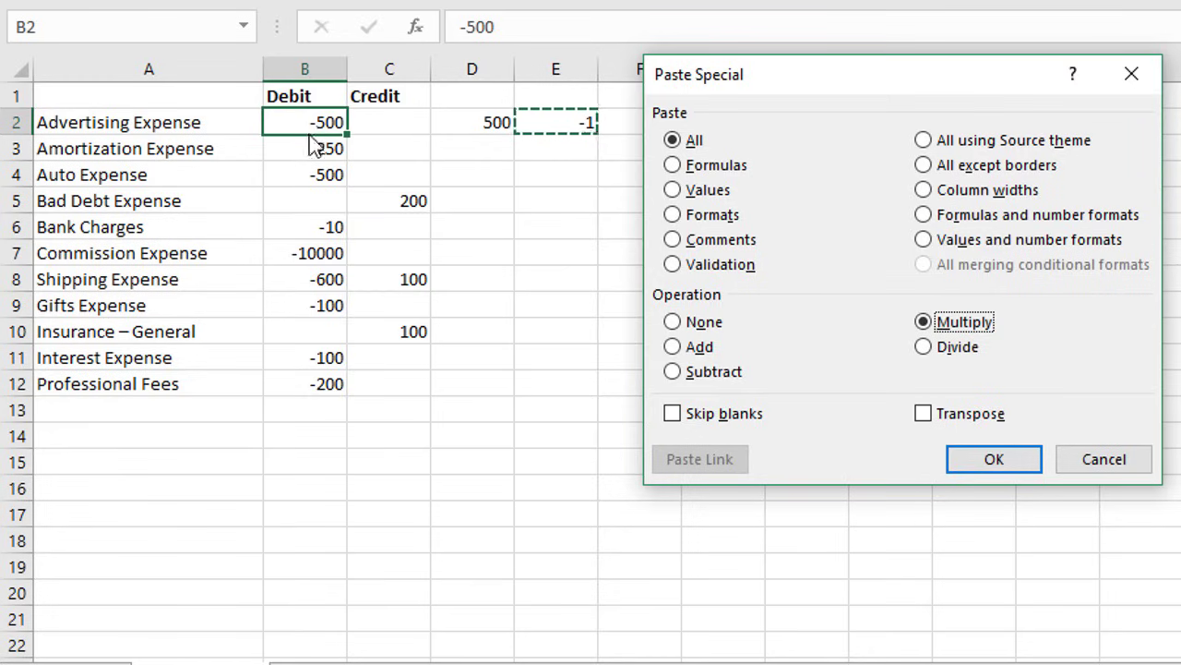
pyautogui.click(993, 459)
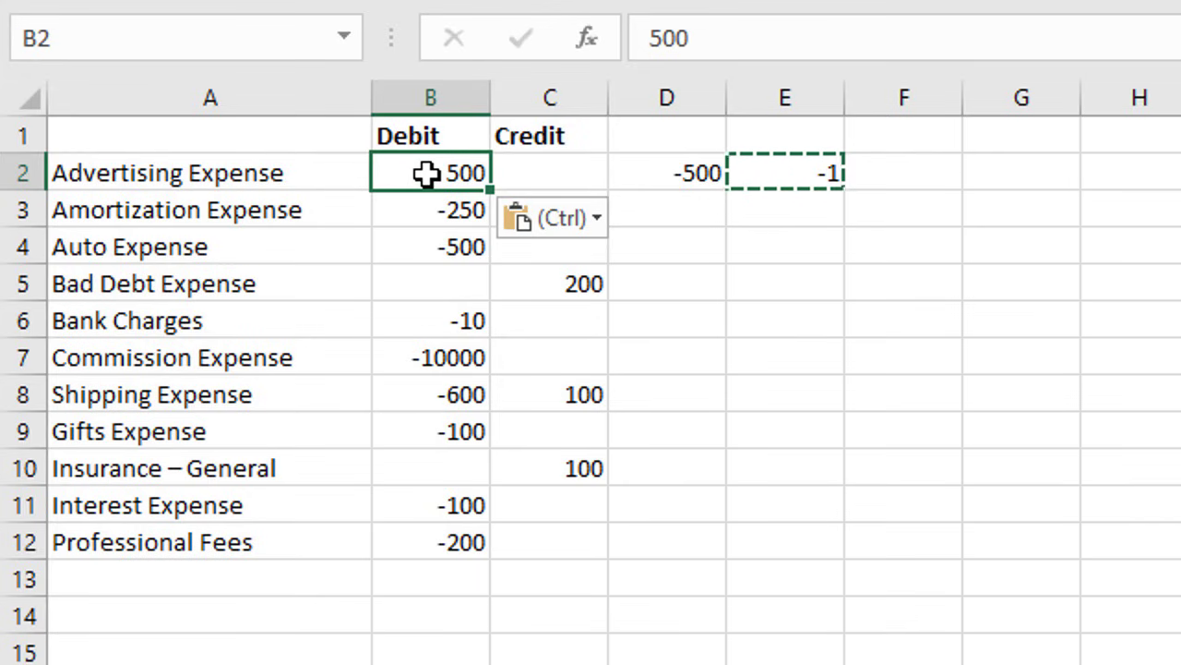
# Undo the Paste Special multiplication of cell B2.
pyautogui.moveTo(443, 172); pyautogui.dragTo(582, 551)
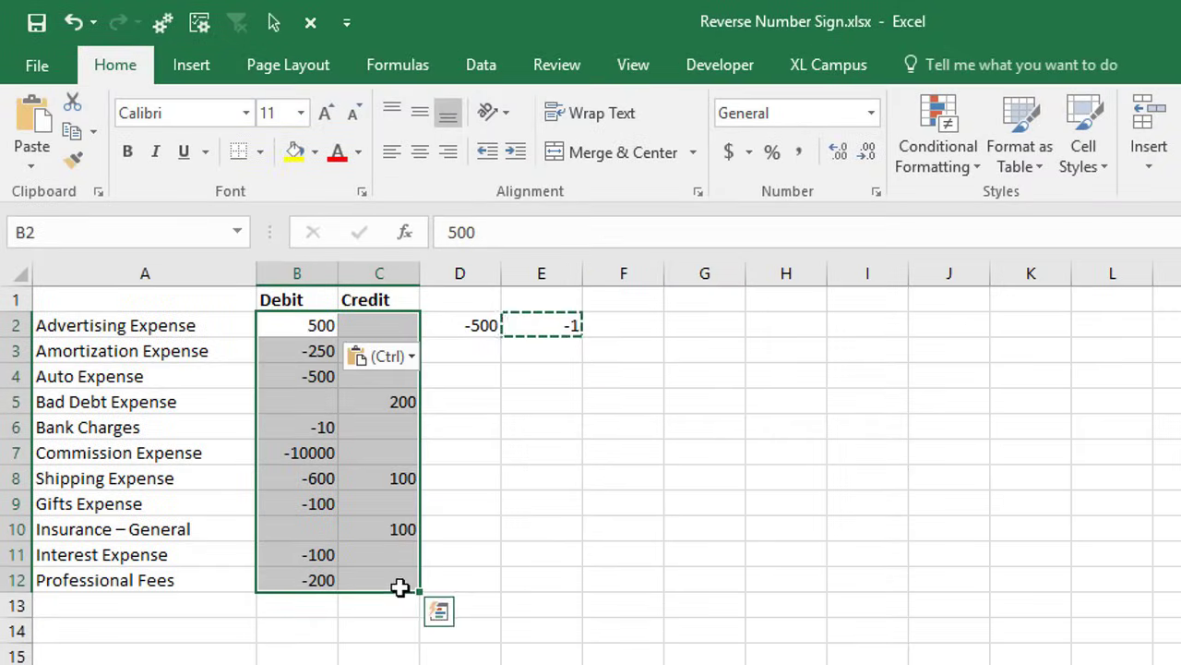
pyautogui.click(314, 325)
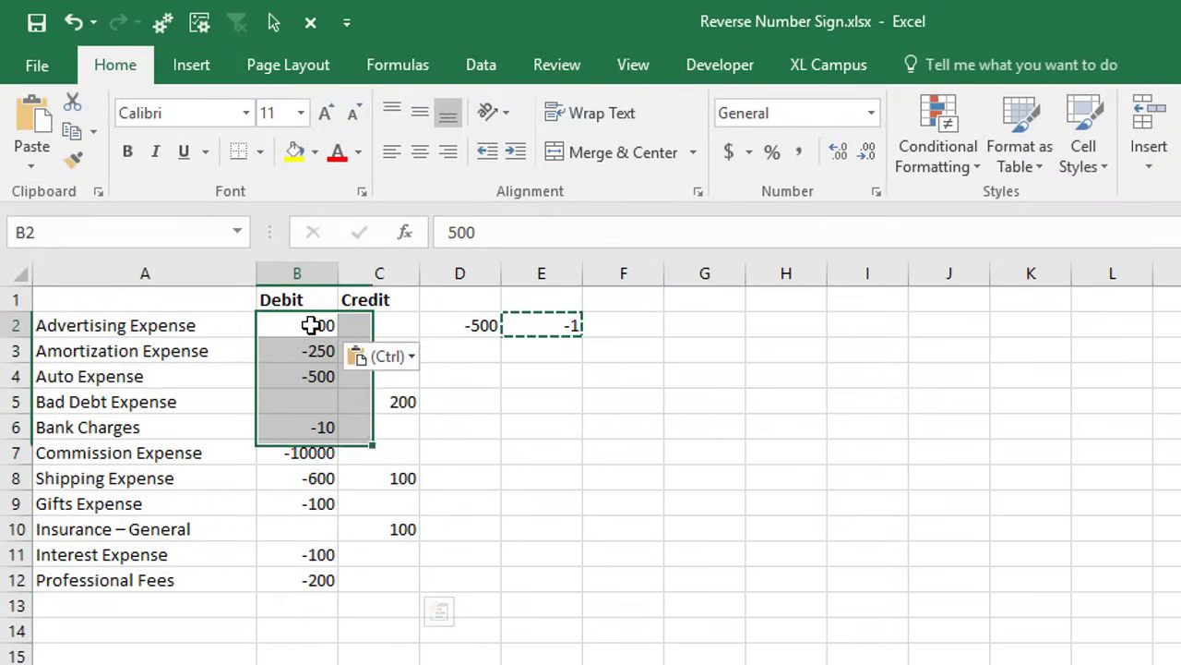
pyautogui.click(72, 26)
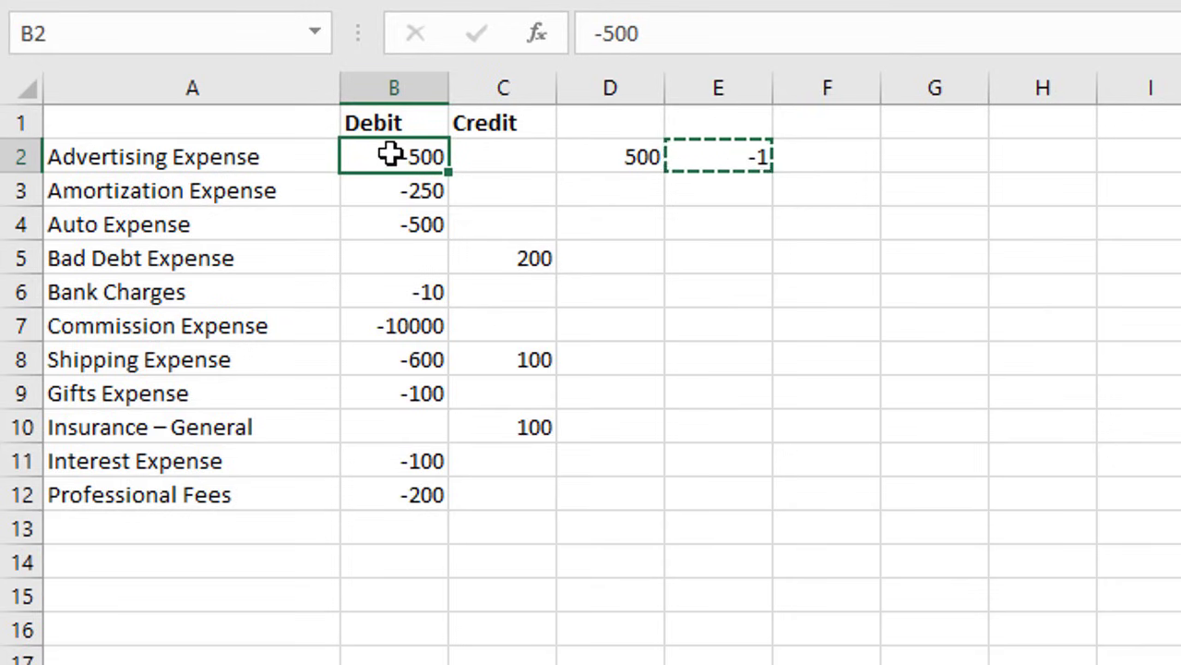
# Multiply the whole Debit and Credit range B2:C12 by the copied -1 using Paste Special with the Multiply operation.
pyautogui.moveTo(390, 156); pyautogui.dragTo(517, 495)
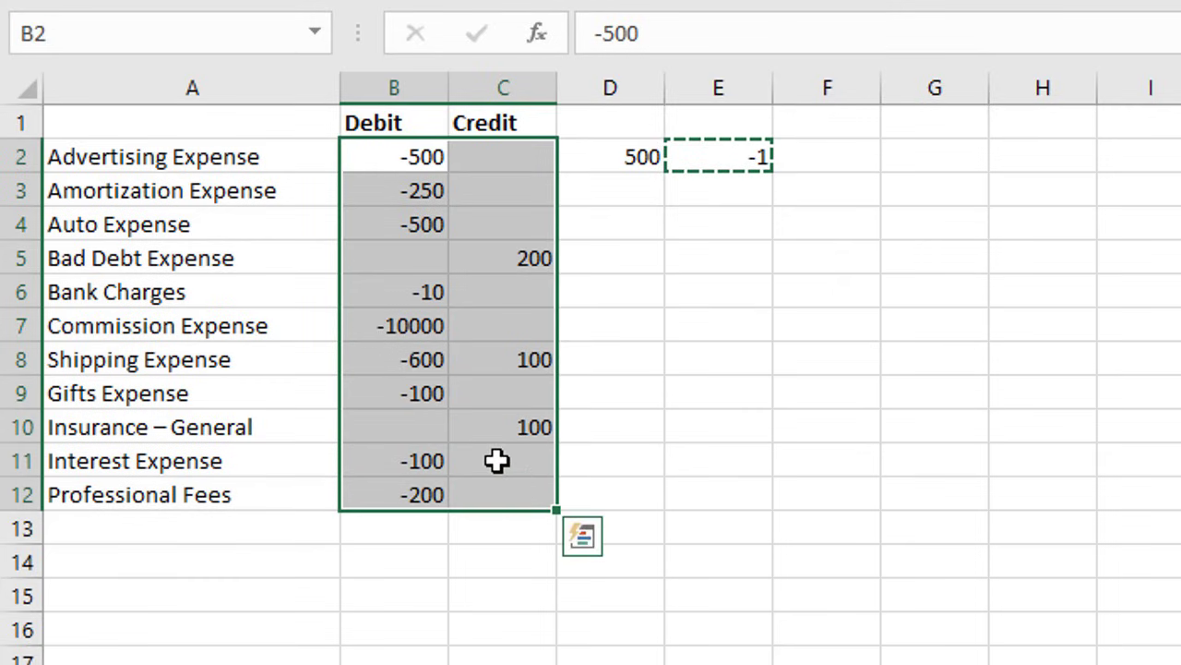
pyautogui.rightClick(422, 194)
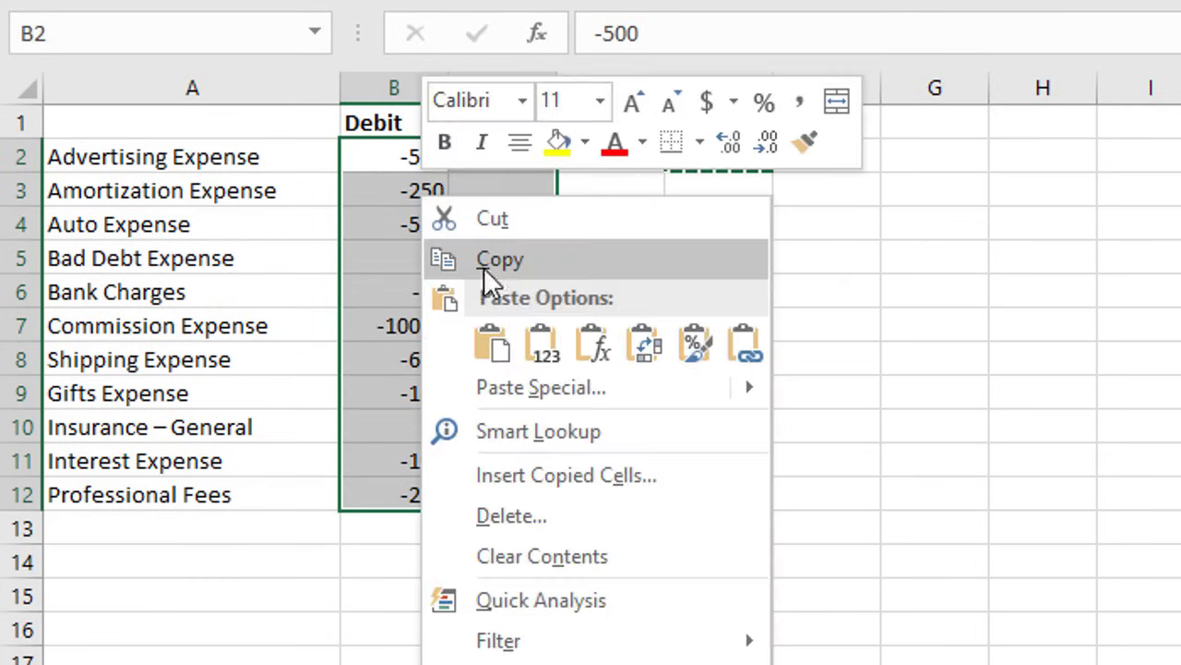
pyautogui.click(545, 378)
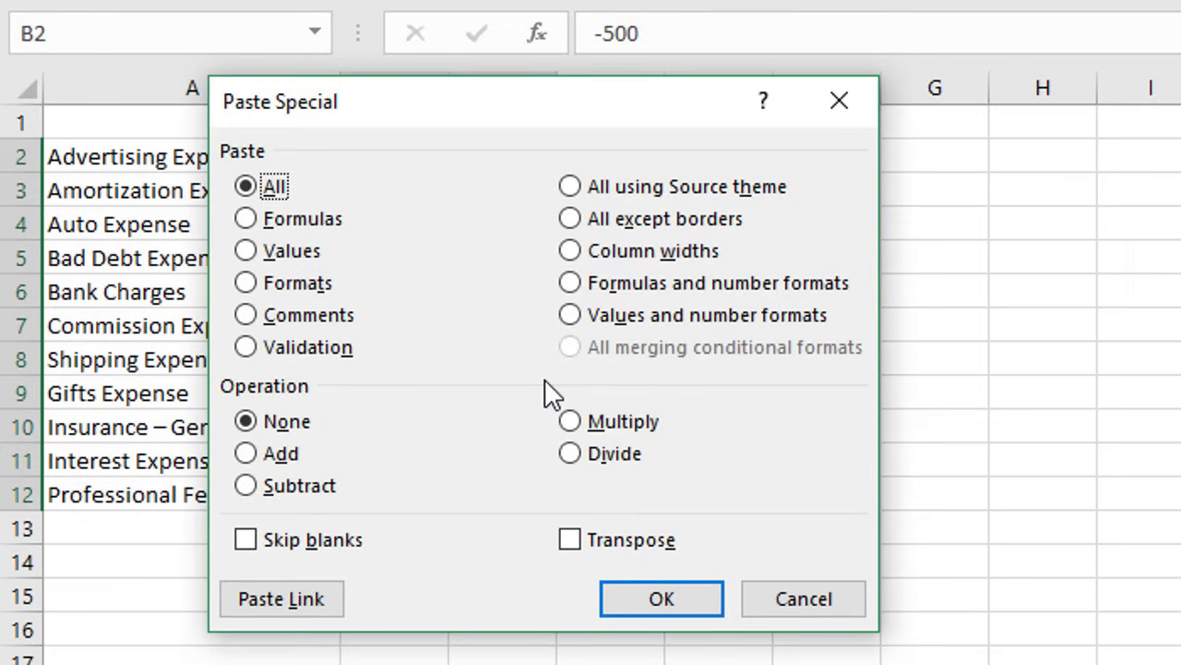
pyautogui.click(569, 423)
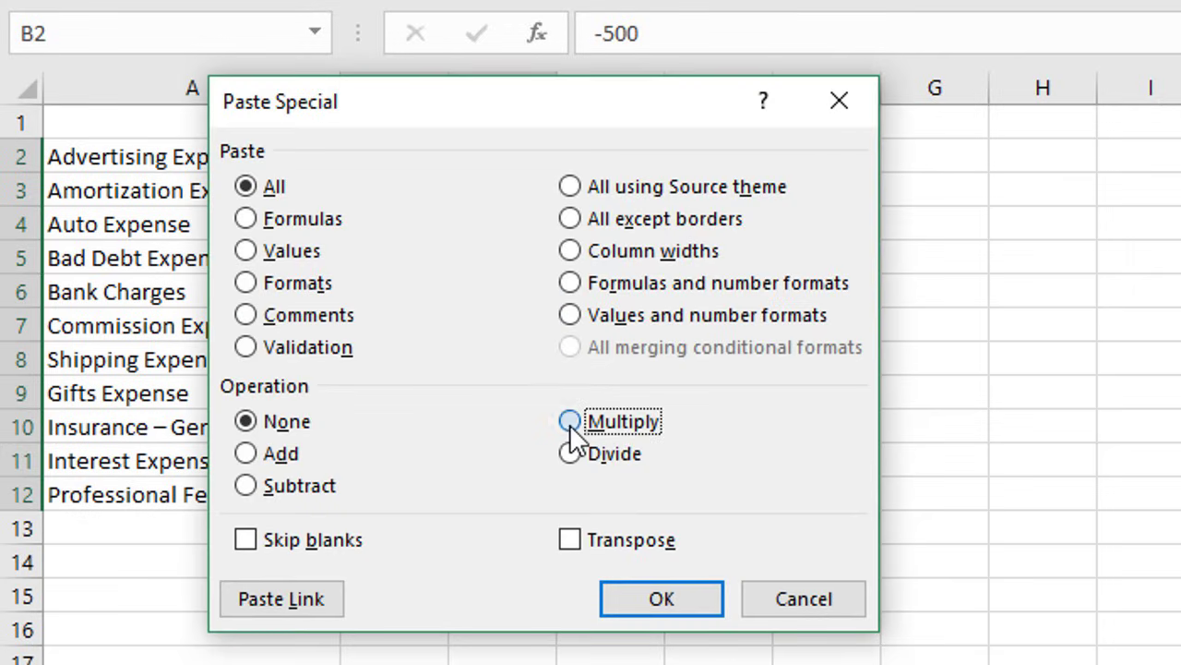
pyautogui.click(657, 591)
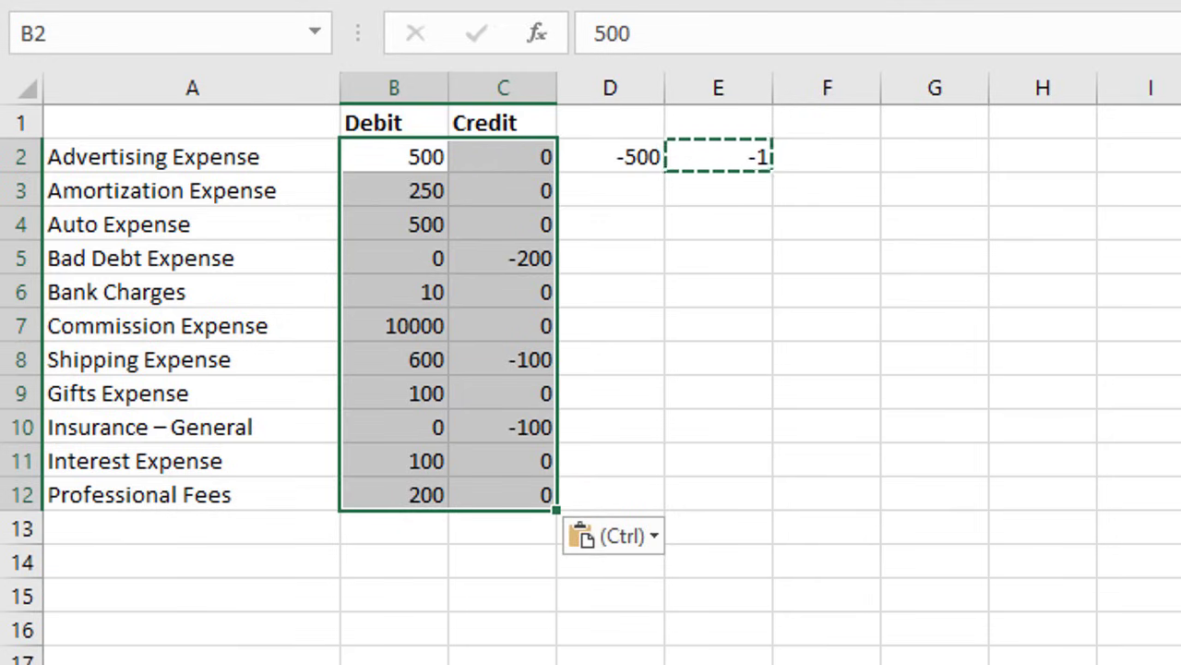
pyautogui.hotkey('ctrl', 'alt', 'v')
pyautogui.press('m')
pyautogui.press('Return')
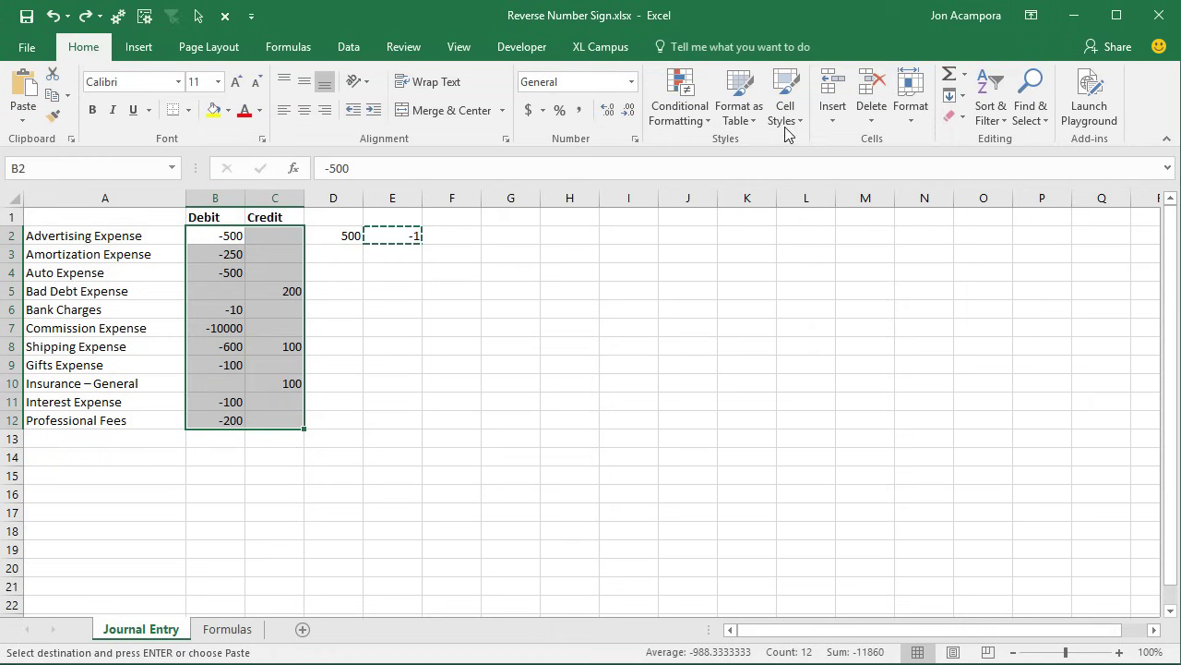
pyautogui.click(1031, 109)
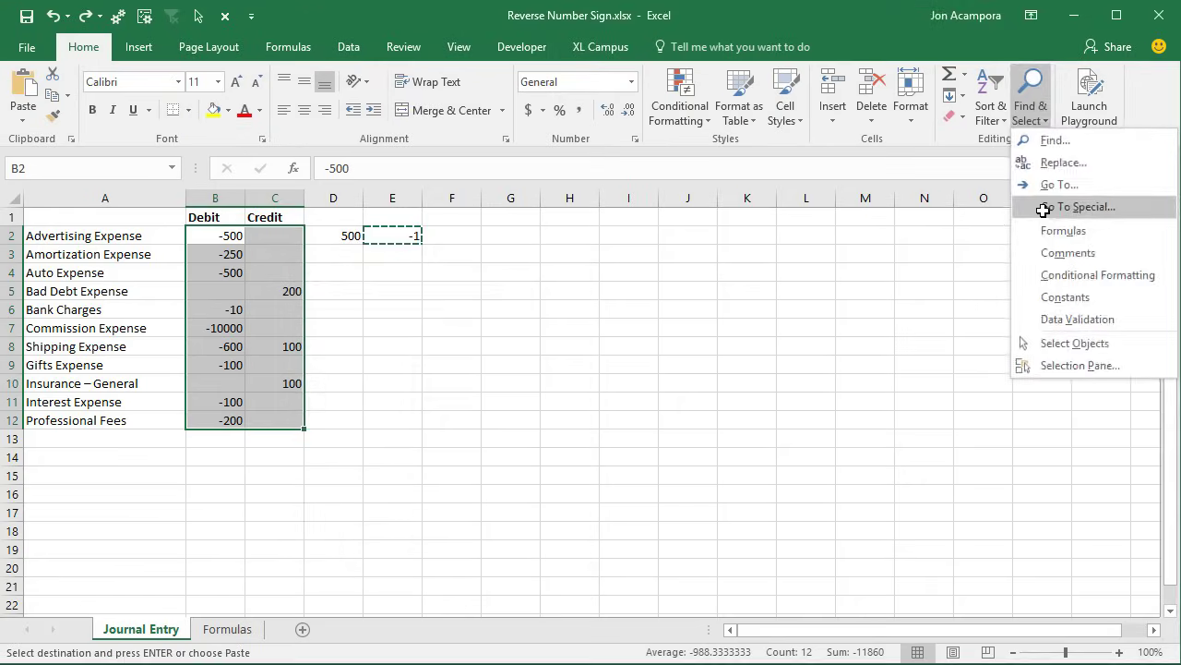
pyautogui.click(977, 327)
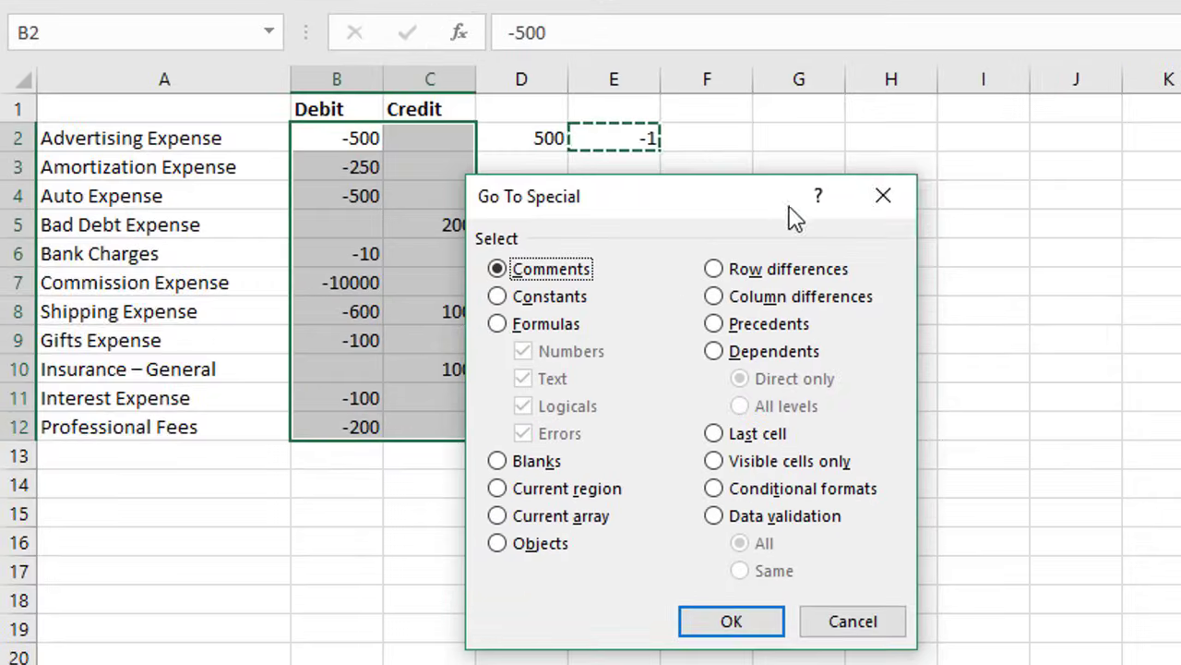
pyautogui.click(886, 211)
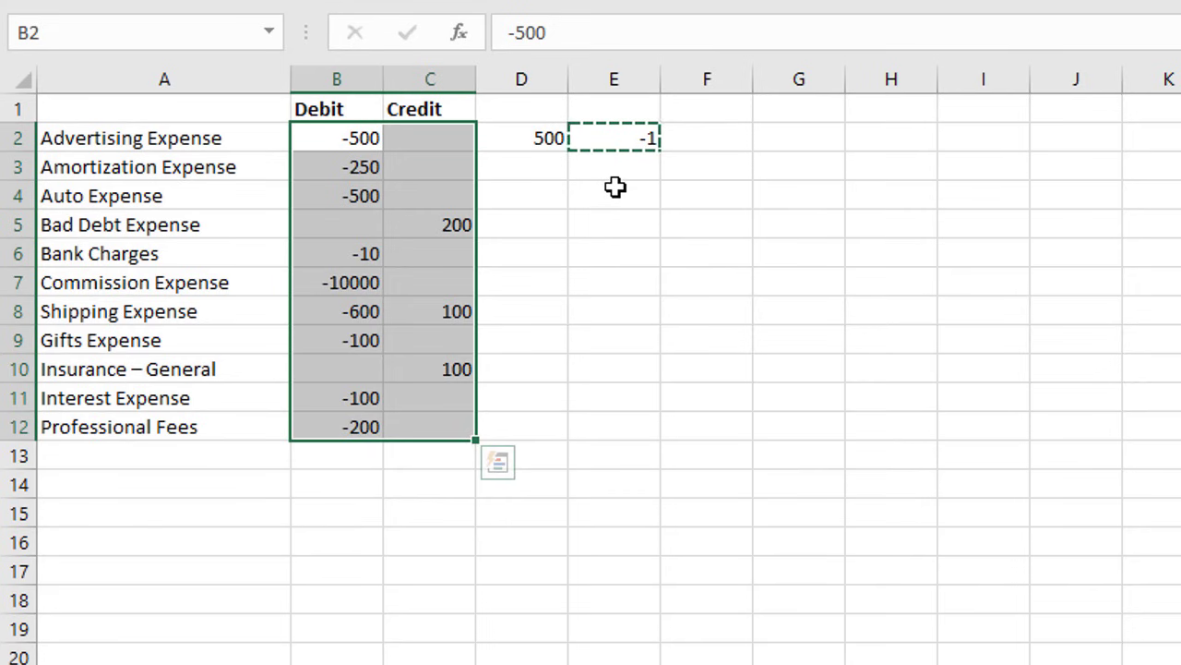
# Select only the cells containing constants within the Debit and Credit range B2:C12 using Go To Special.
pyautogui.press('F5')
pyautogui.click(565, 579)
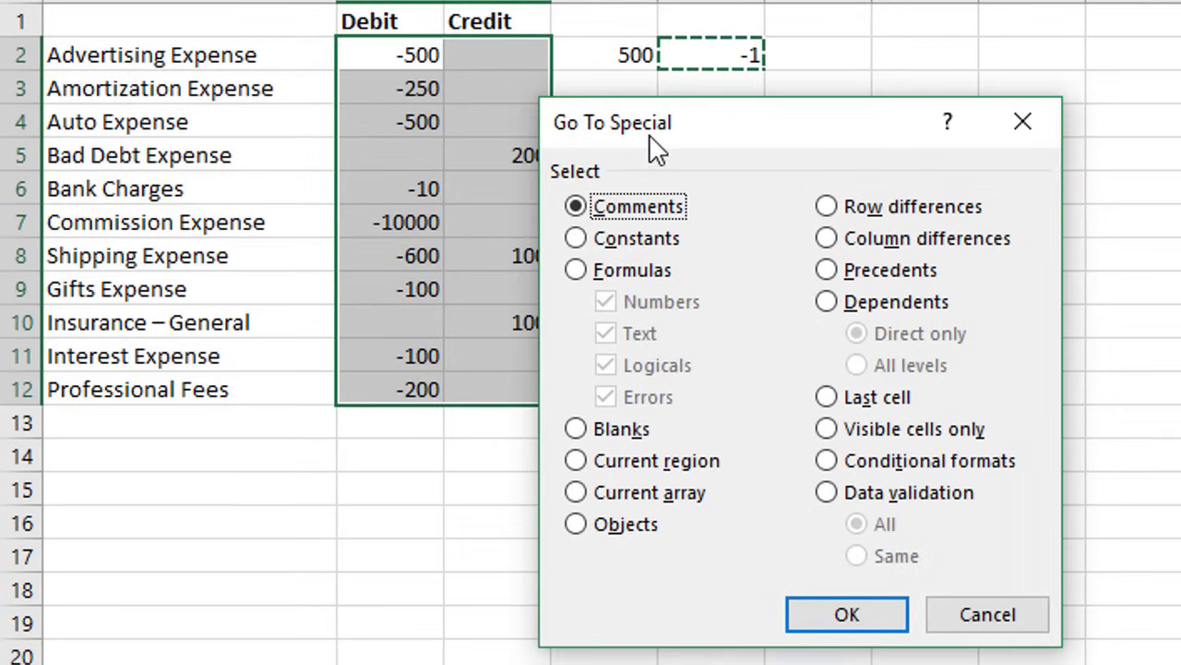
pyautogui.click(576, 240)
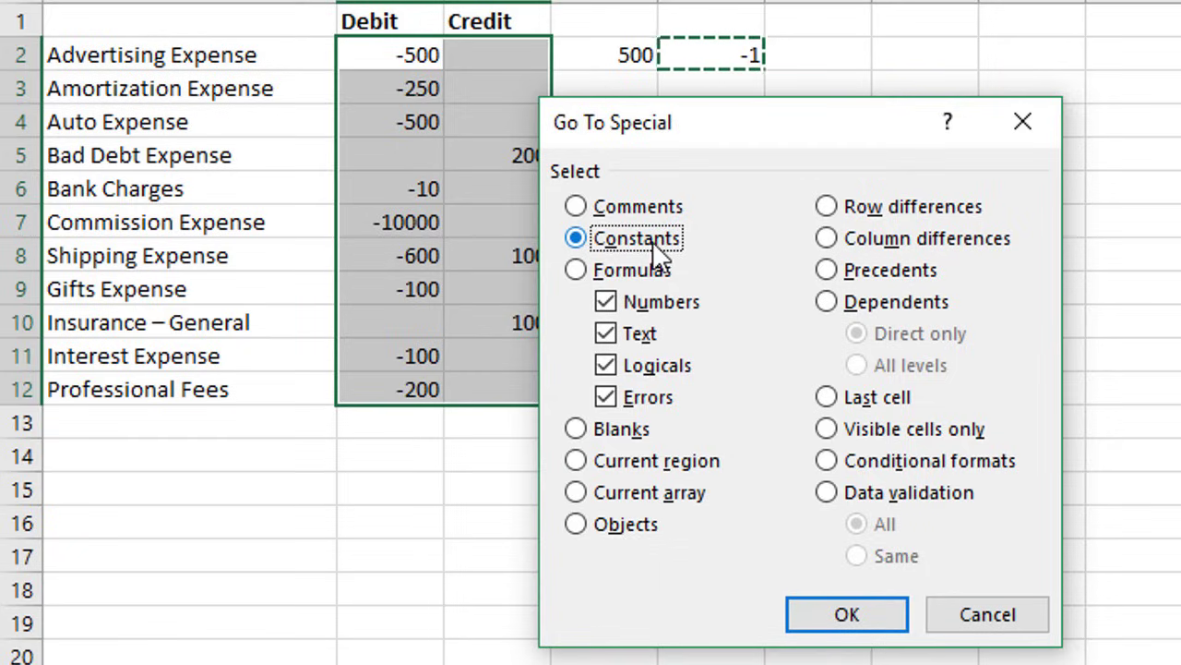
pyautogui.click(867, 617)
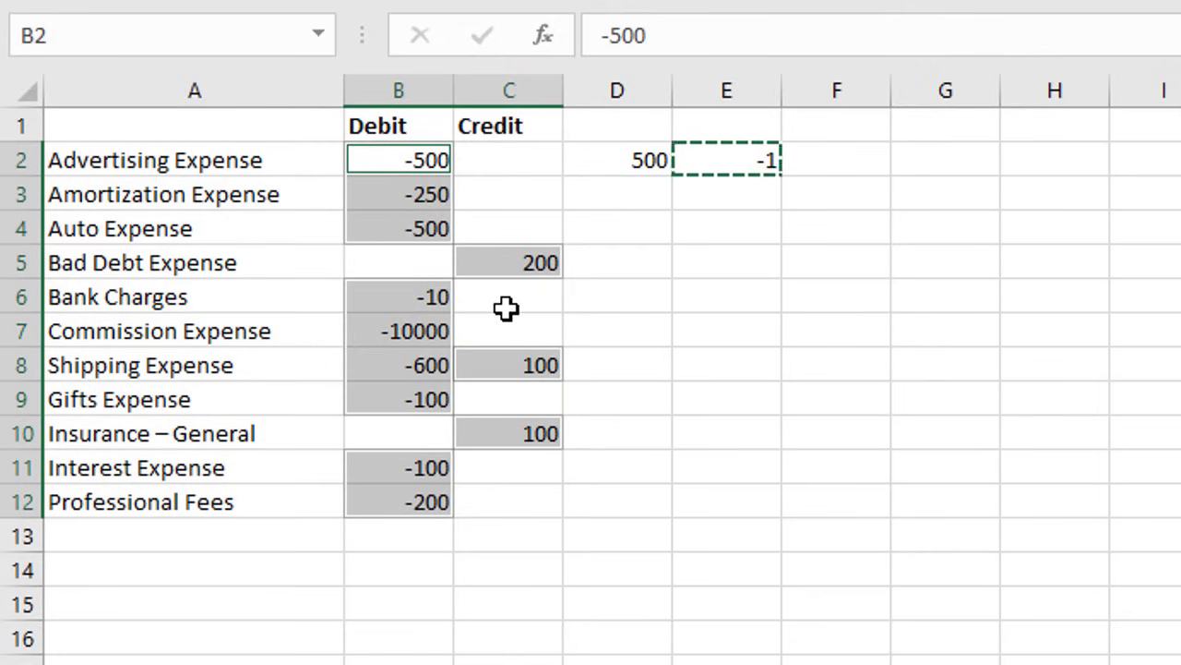
# Multiply the selected non-blank Debit and Credit cells by the copied -1 using Paste Special with the Multiply operation.
pyautogui.rightClick(399, 161)
pyautogui.click(503, 365)
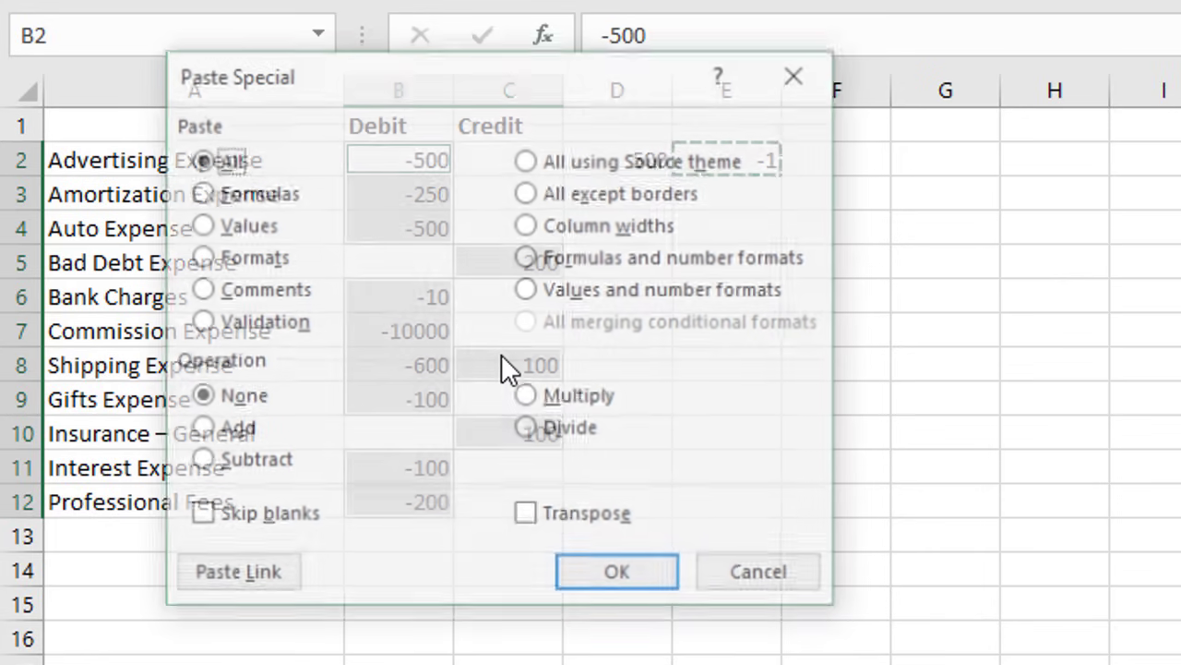
pyautogui.click(526, 397)
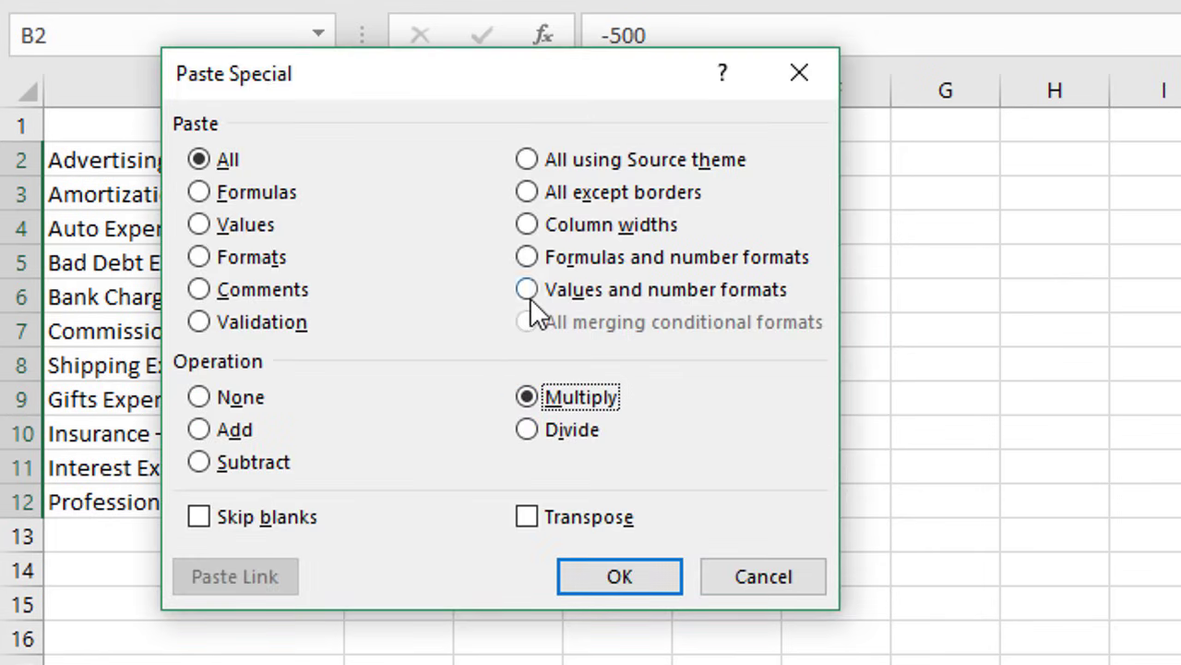
pyautogui.click(633, 578)
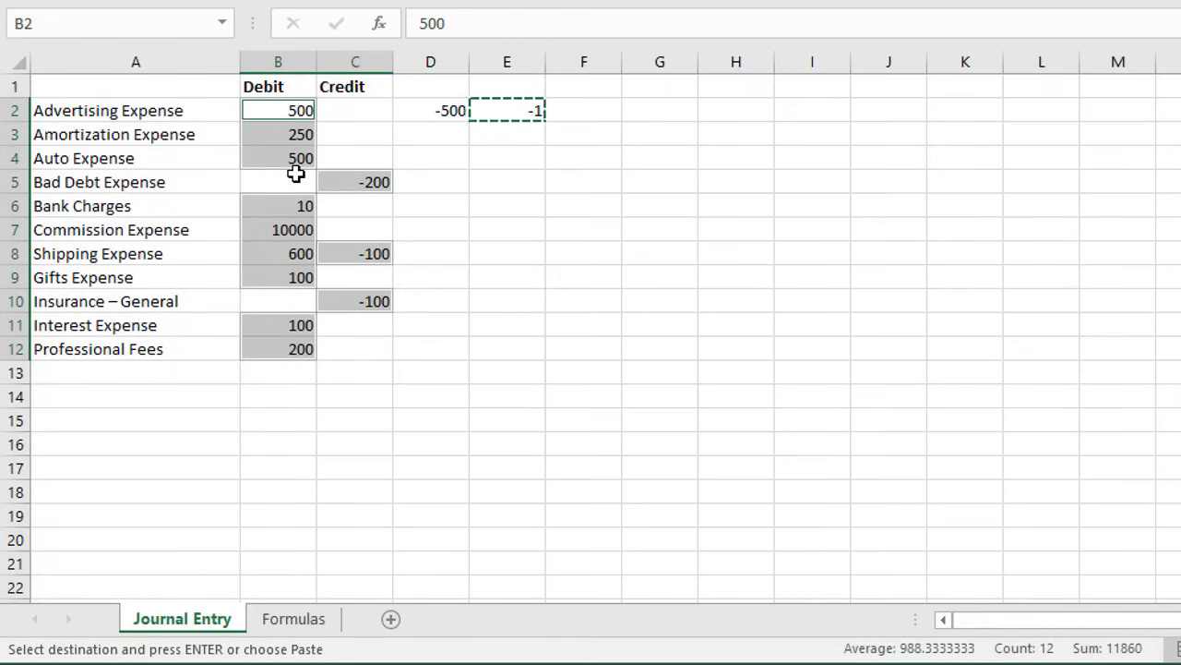
# Switch to the Formulas sheet and examine the formula in Debit cell B2, leaving it unaltered.
pyautogui.click(282, 626)
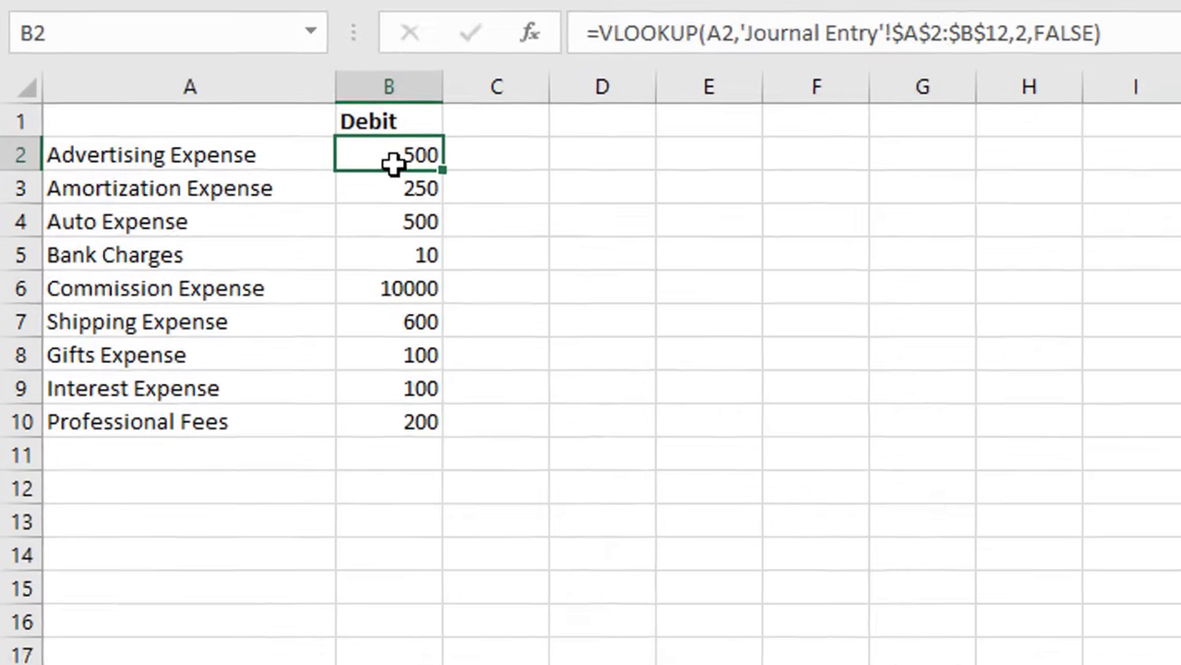
pyautogui.doubleClick(395, 158)
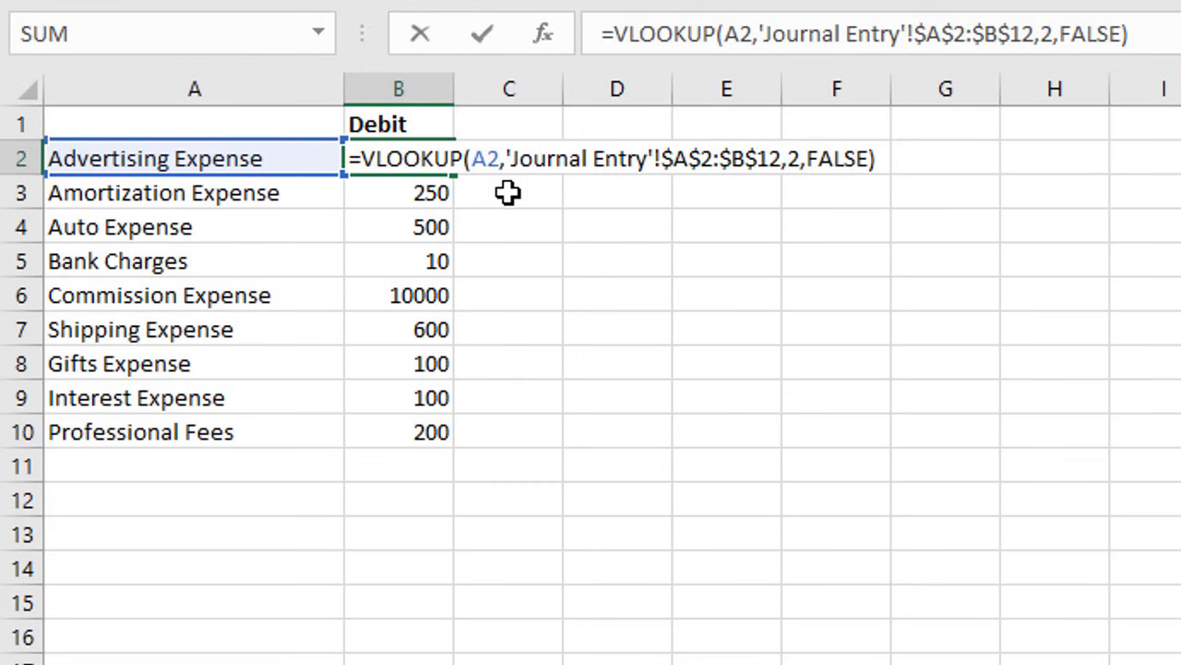
pyautogui.hotkey('ctrl', 'Return')
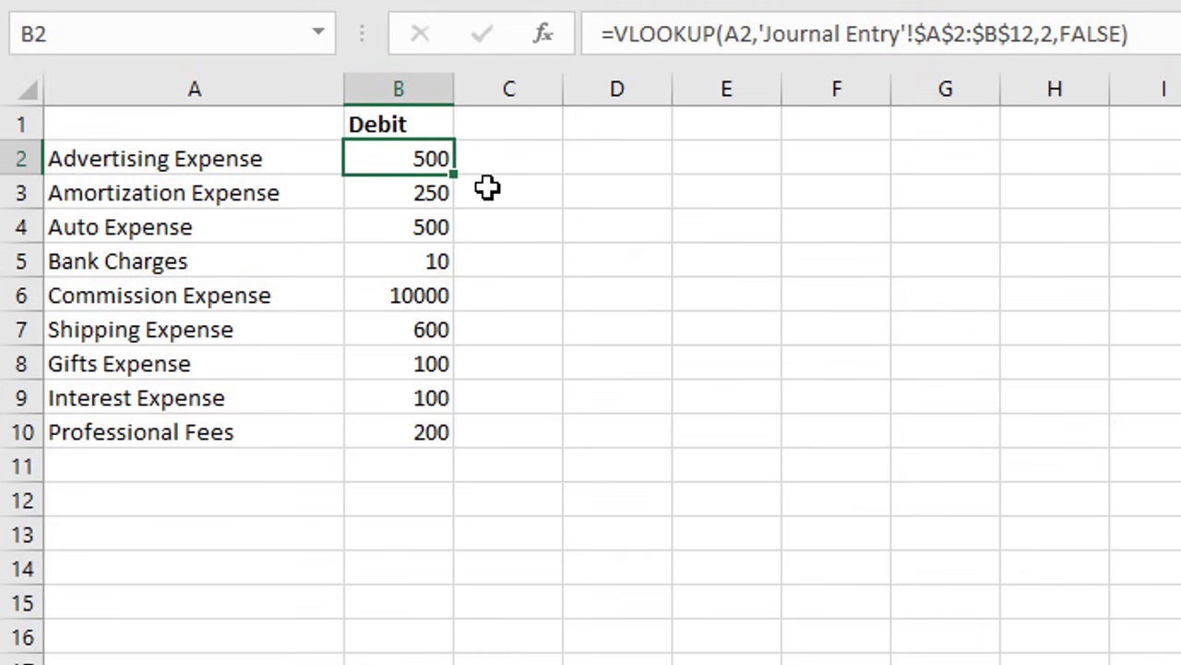
# Enter -1 in cell D2 of the Formulas sheet and copy that cell.
pyautogui.click(596, 162)
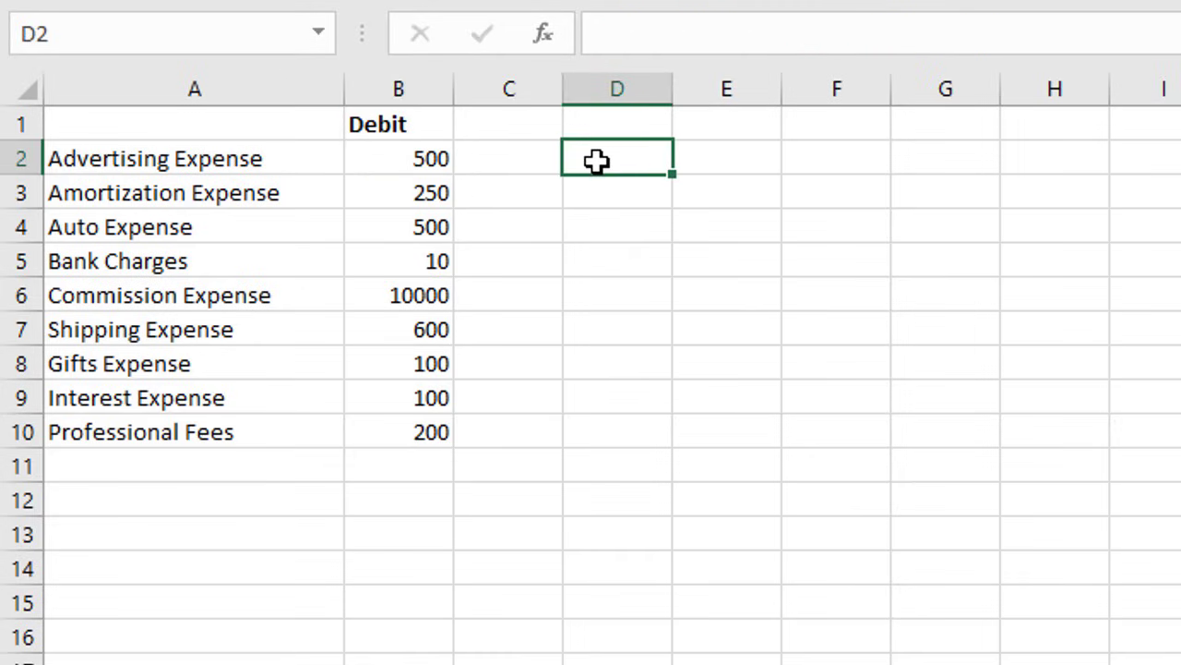
pyautogui.write('-1')
pyautogui.press('Return')
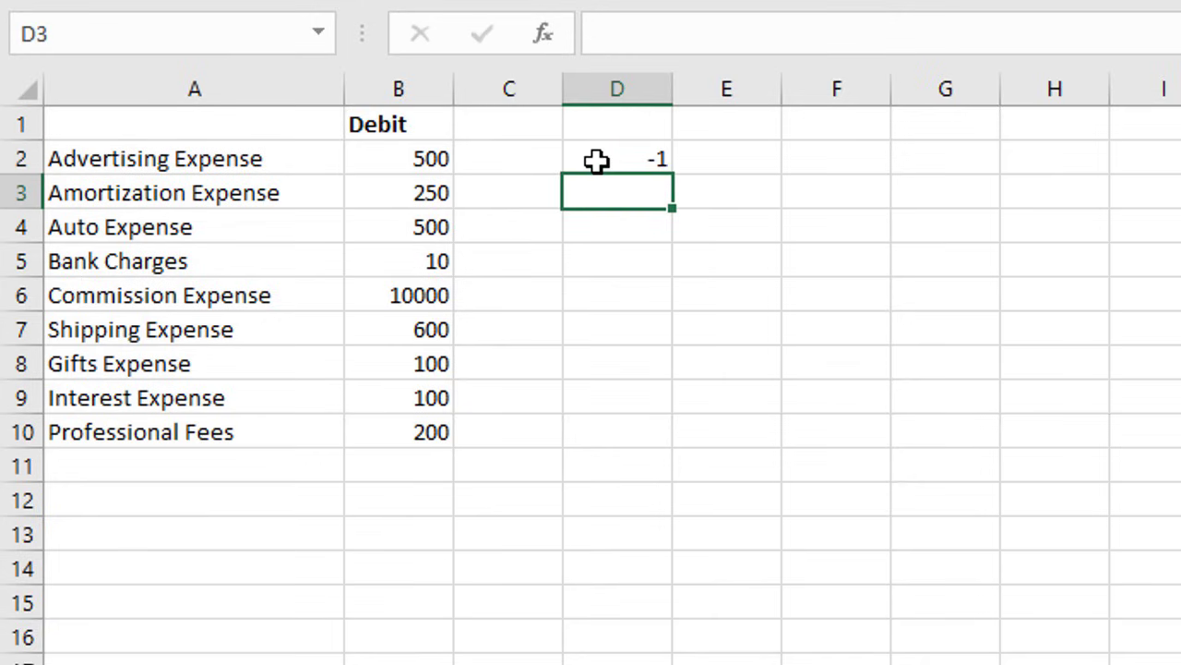
pyautogui.click(596, 161)
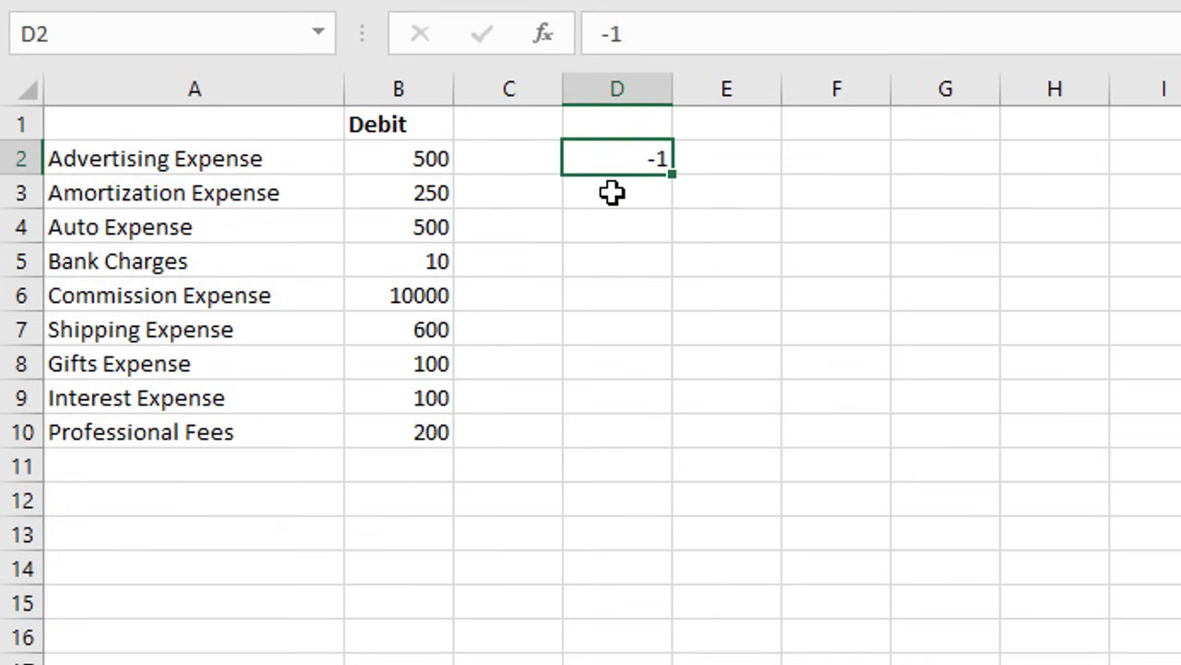
pyautogui.hotkey('ctrl', 'c')
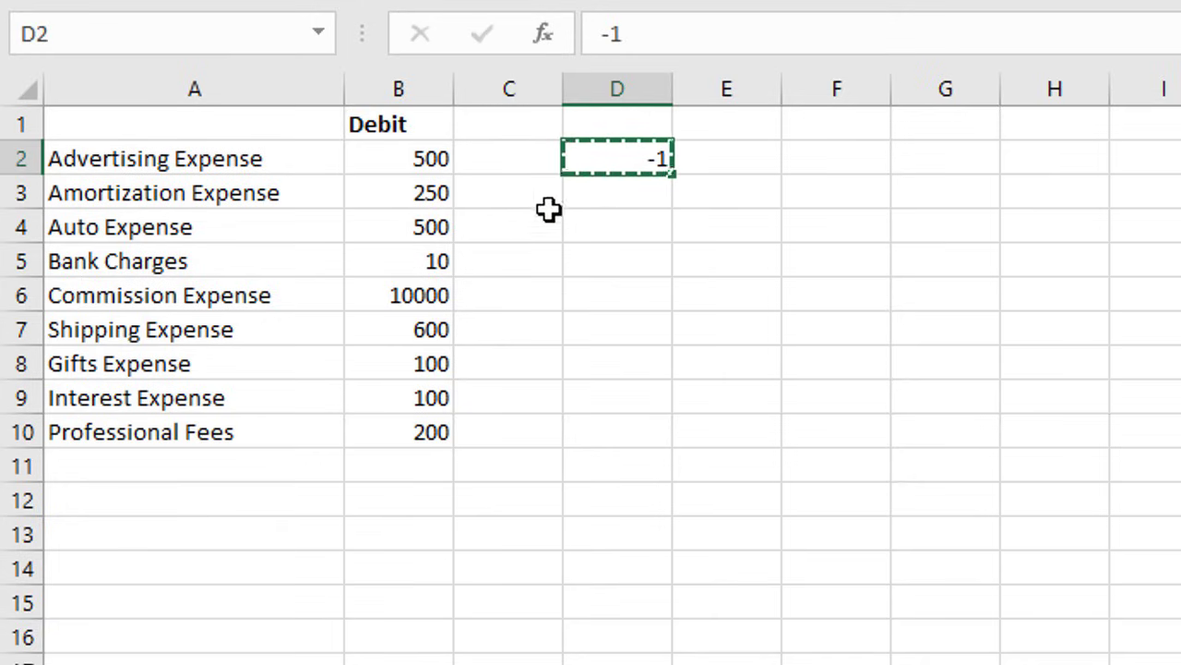
# Multiply the Debit formulas in B2:B10 by the copied -1 using Paste Special with the Multiply operation.
pyautogui.moveTo(385, 154); pyautogui.dragTo(401, 430)
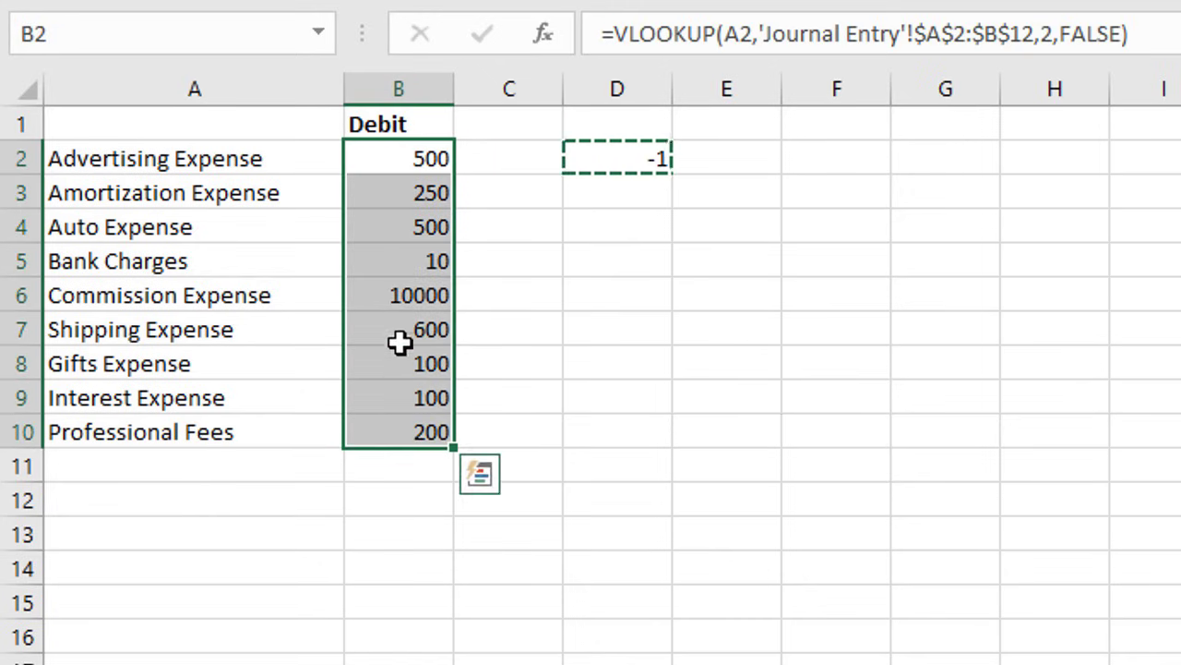
pyautogui.rightClick(396, 158)
pyautogui.click(490, 340)
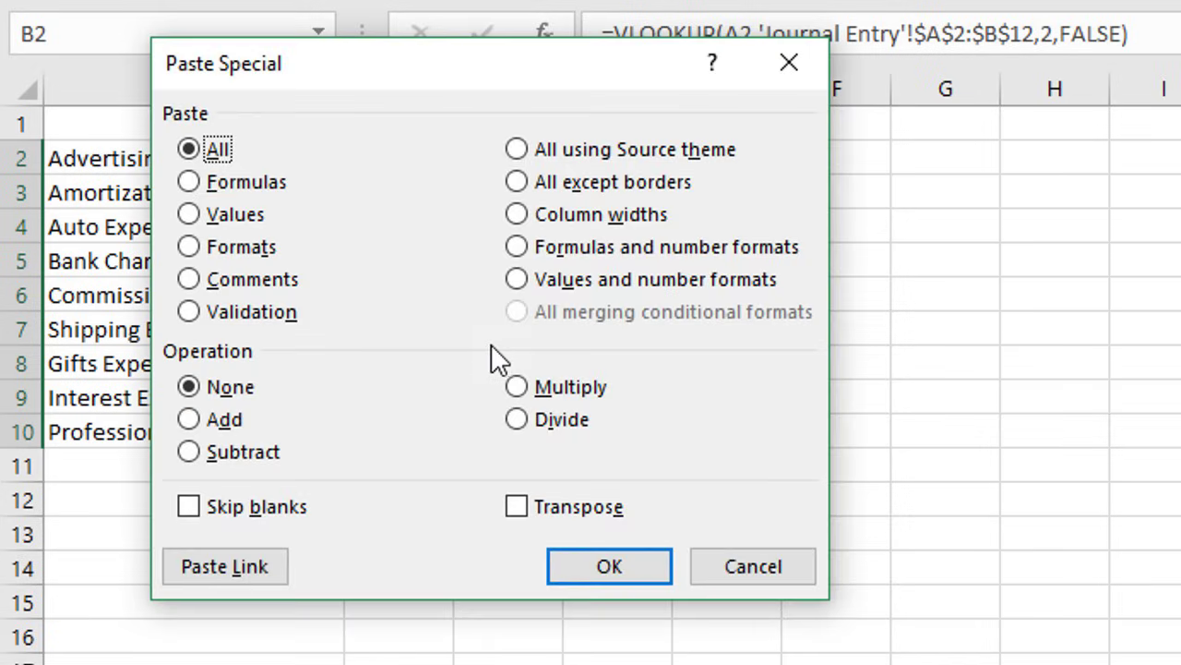
pyautogui.click(522, 393)
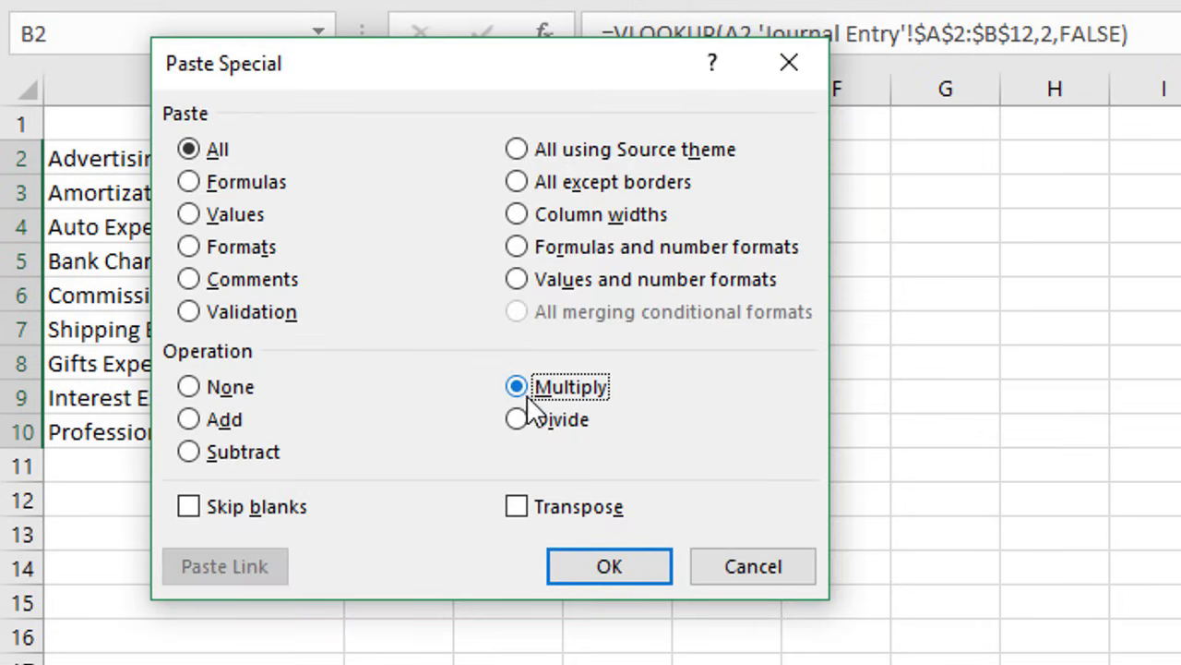
pyautogui.click(622, 584)
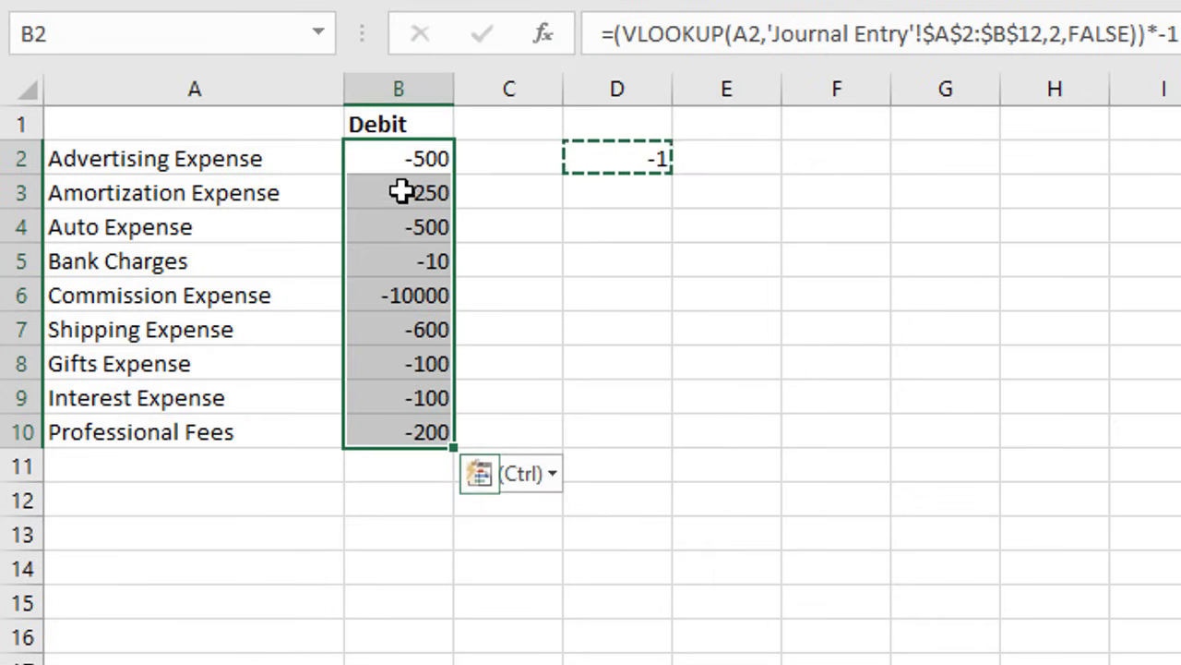
# Examine the formula in cell B3 to see how the multiplication was applied, leaving it unaltered.
pyautogui.click(396, 192)
pyautogui.press('F2')
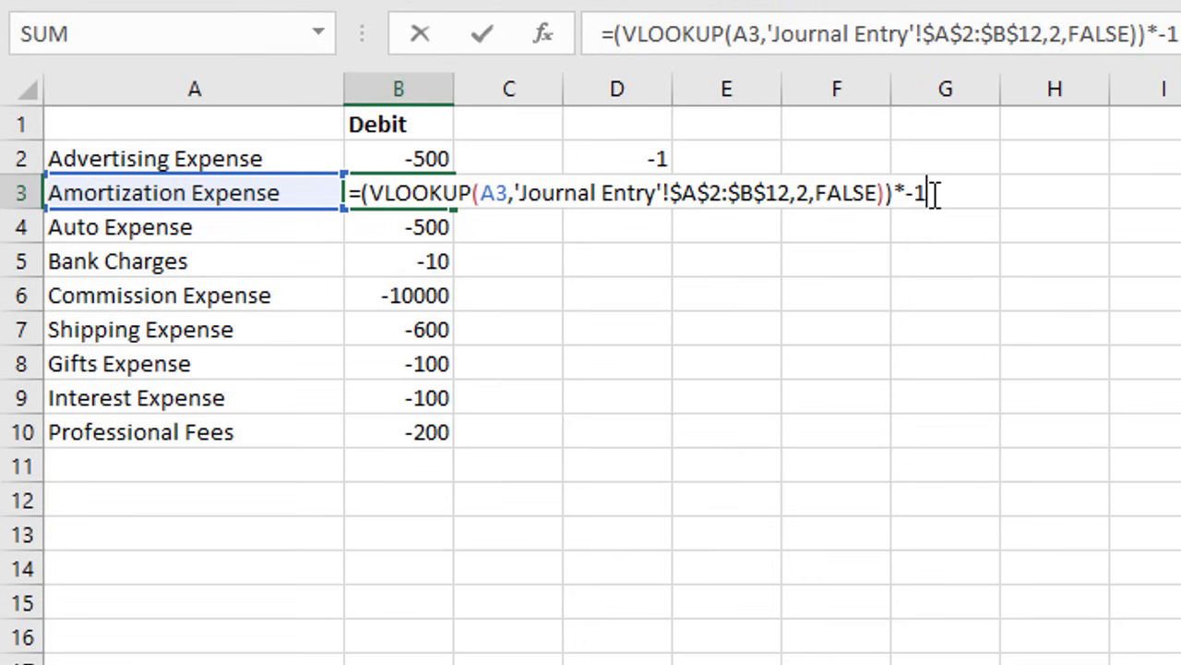
pyautogui.hotkey('ctrl', 'Return')
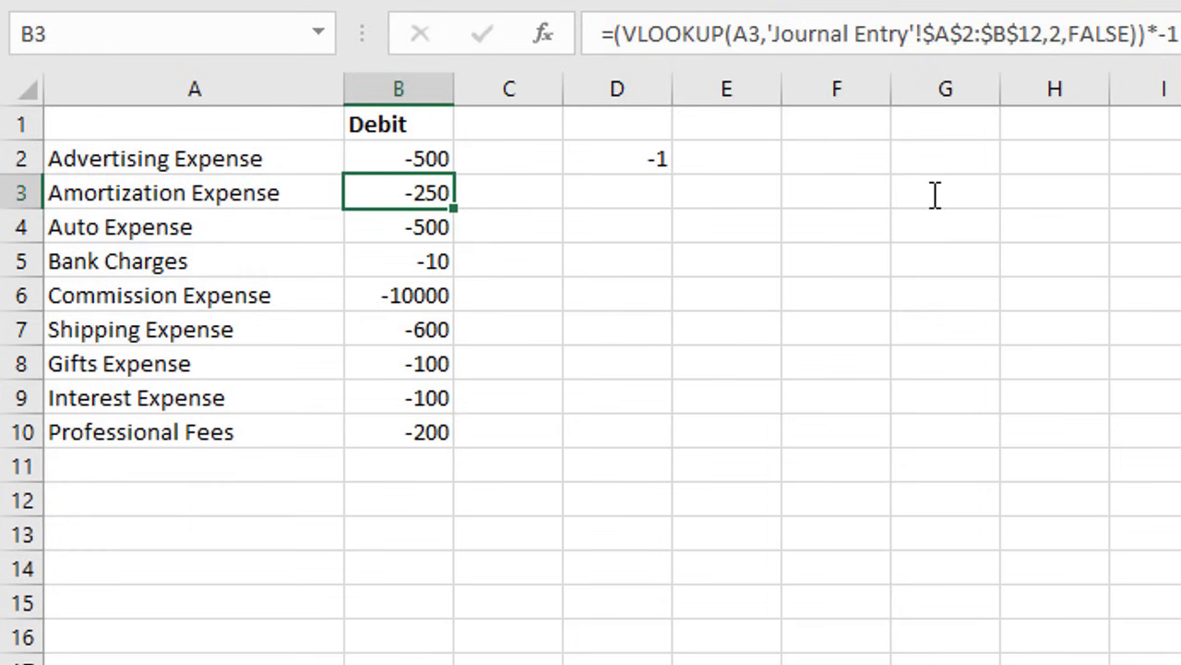